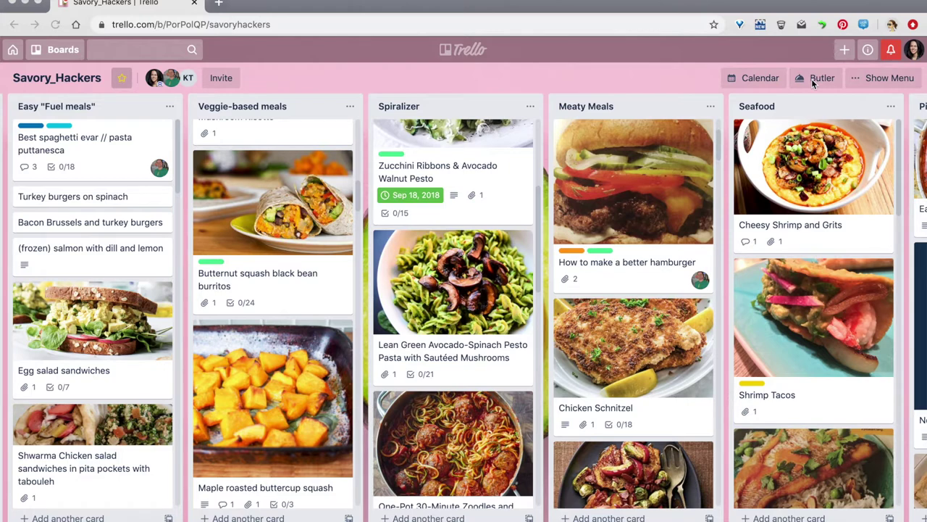
# - Scroll down through the Savory_Hackers board lists, then back up slightly
pyautogui.scroll(-3, 495, 339)
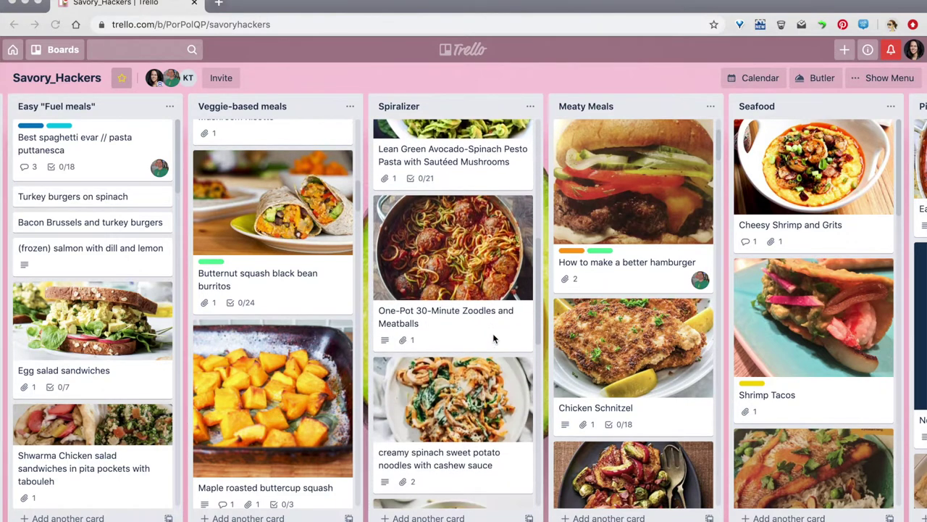
pyautogui.scroll(-4, 654, 222)
pyautogui.scroll(-2, 654, 223)
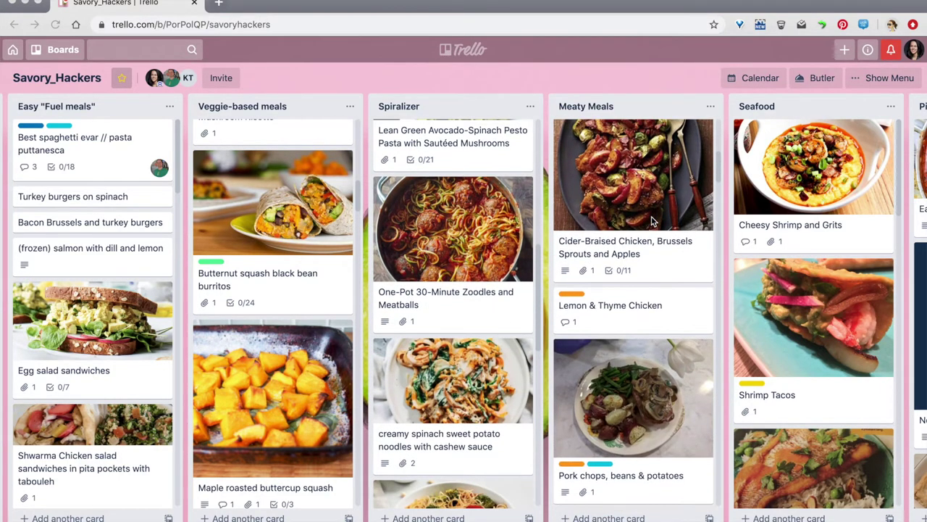
pyautogui.scroll(-3, 231, 303)
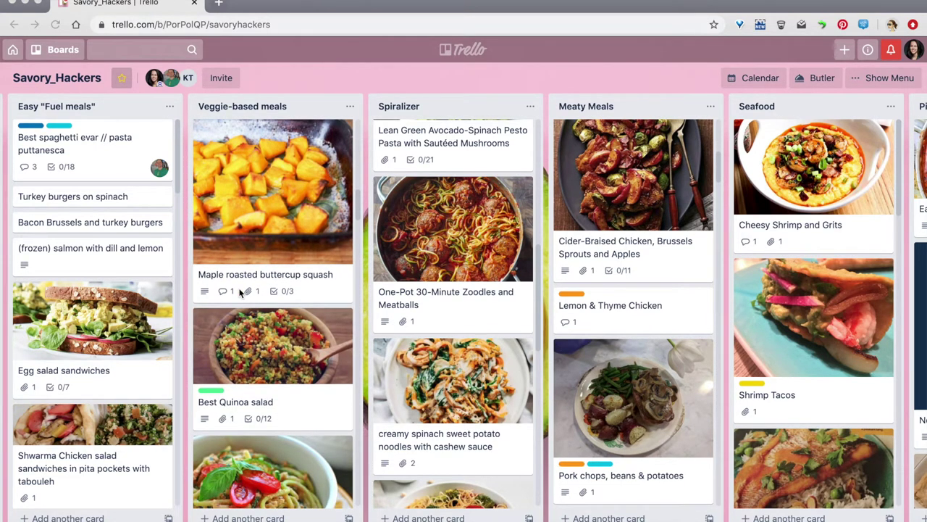
pyautogui.scroll(-2, 241, 292)
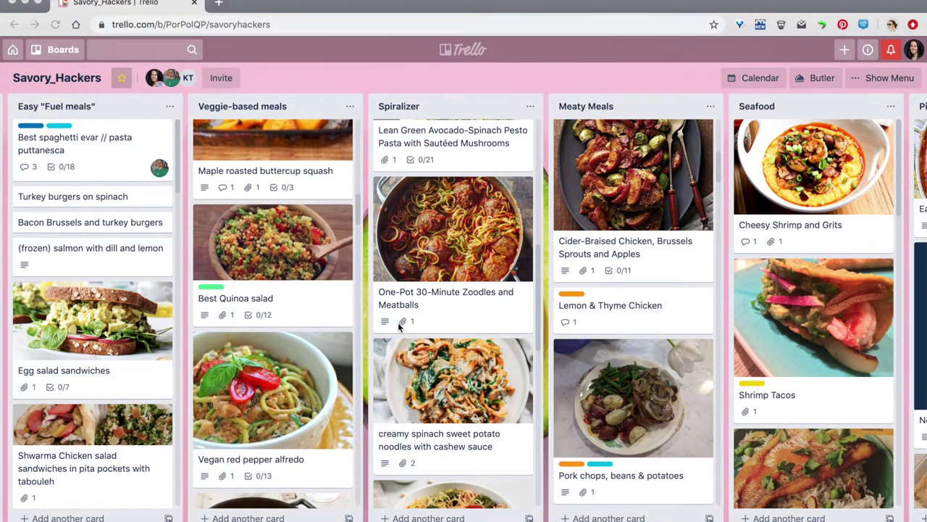
pyautogui.scroll(-1, 476, 315)
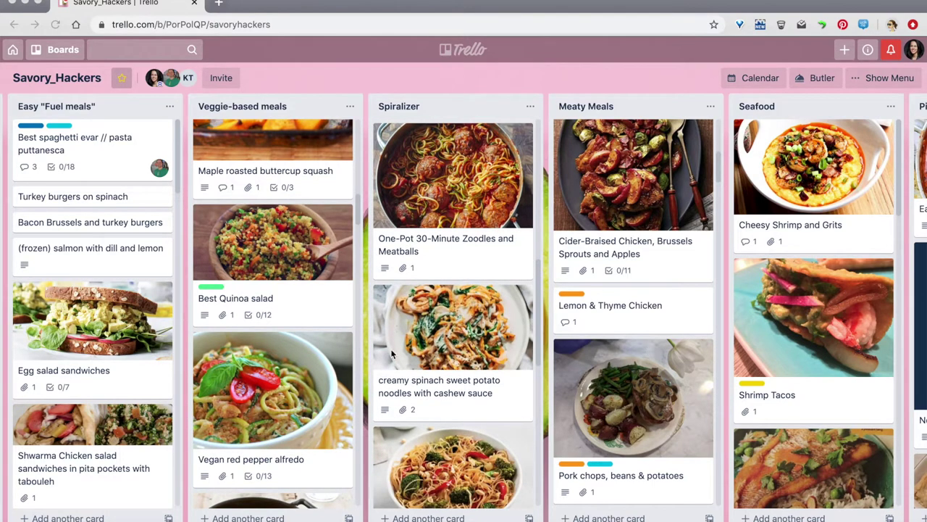
pyautogui.scroll(-1, 302, 342)
pyautogui.scroll(-3, 301, 342)
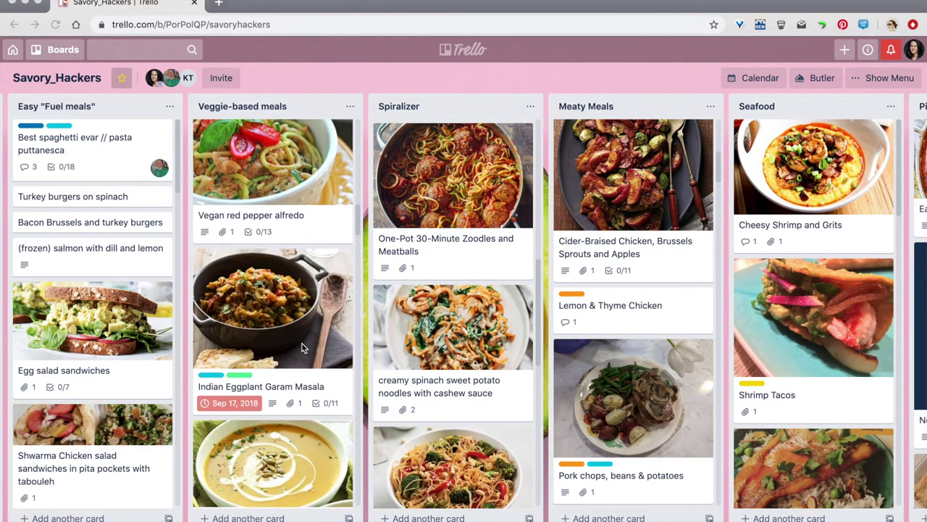
pyautogui.scroll(3, 302, 343)
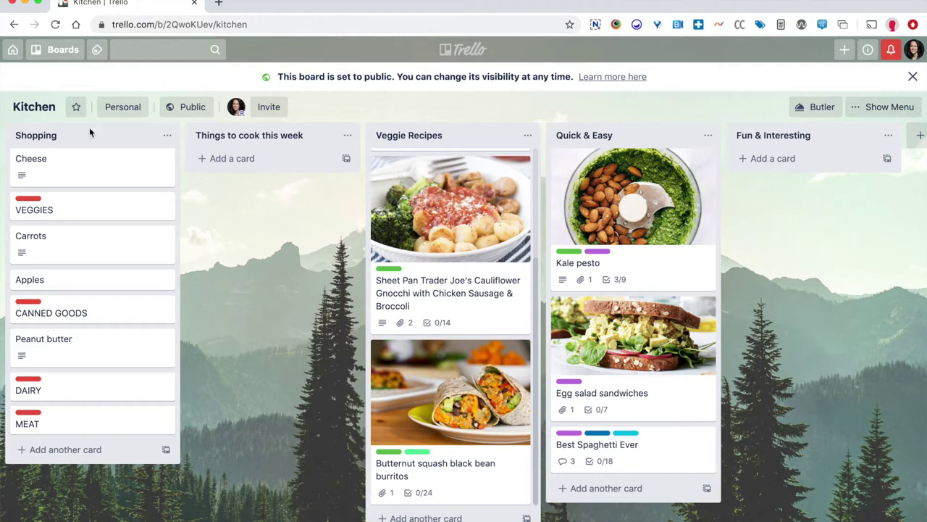
pyautogui.press('super+t')
pyautogui.write('ifttt.com')
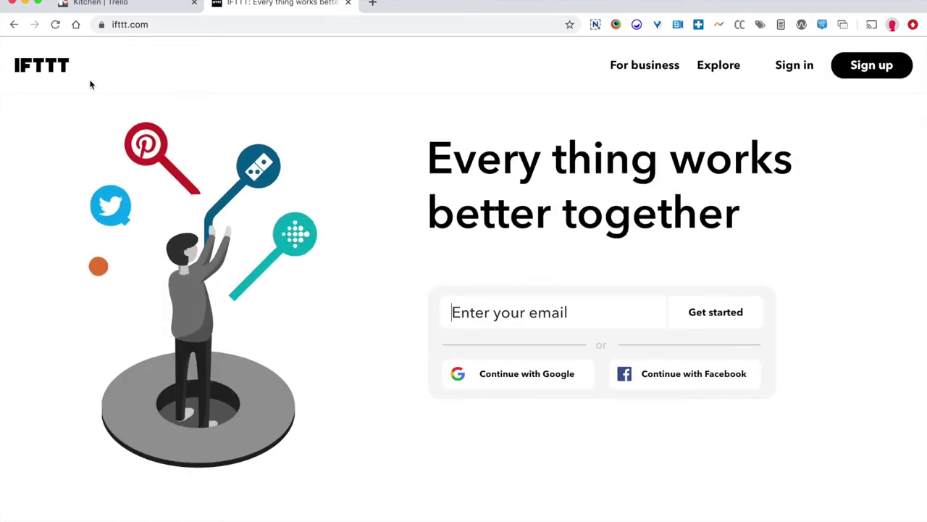
# - Return to the Trello Kitchen board tab
pyautogui.click(90, 4)
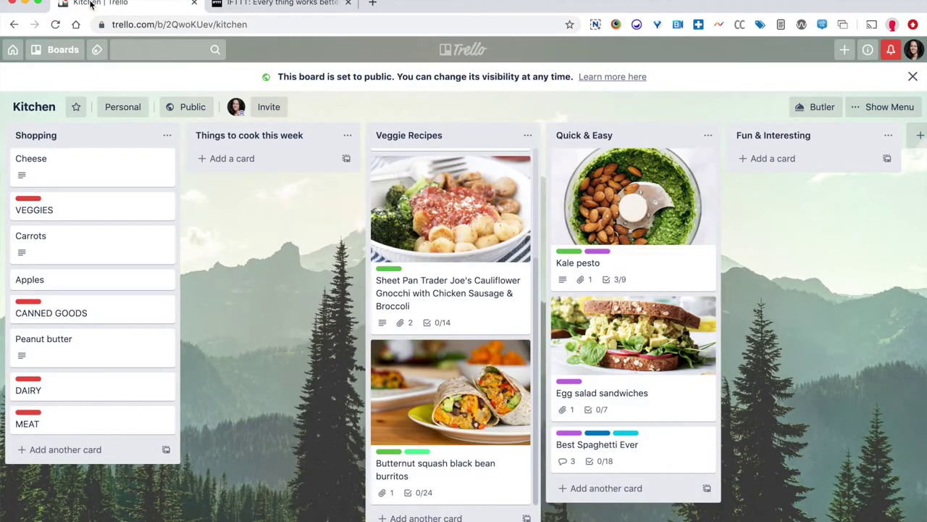
# - Check the Cheese card's details, then move it below DAIRY in the Shopping list
pyautogui.click(62, 172)
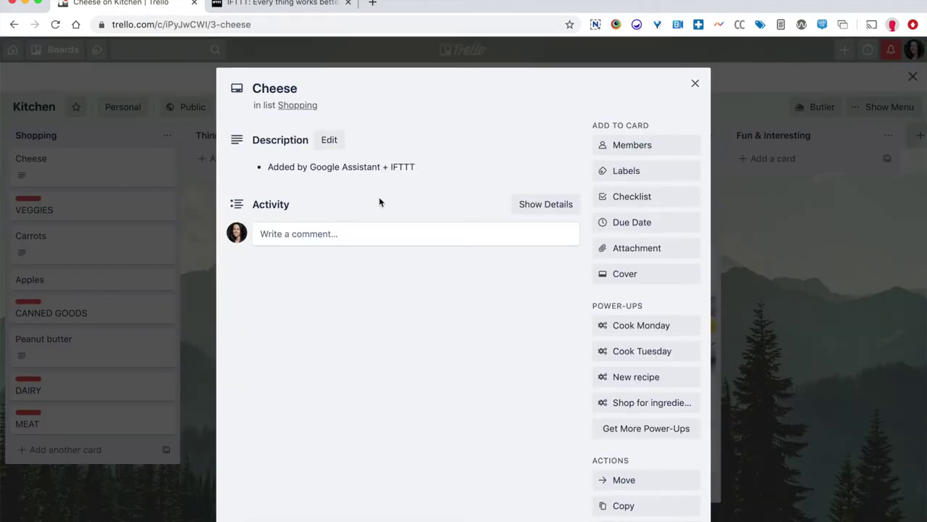
pyautogui.click(195, 262)
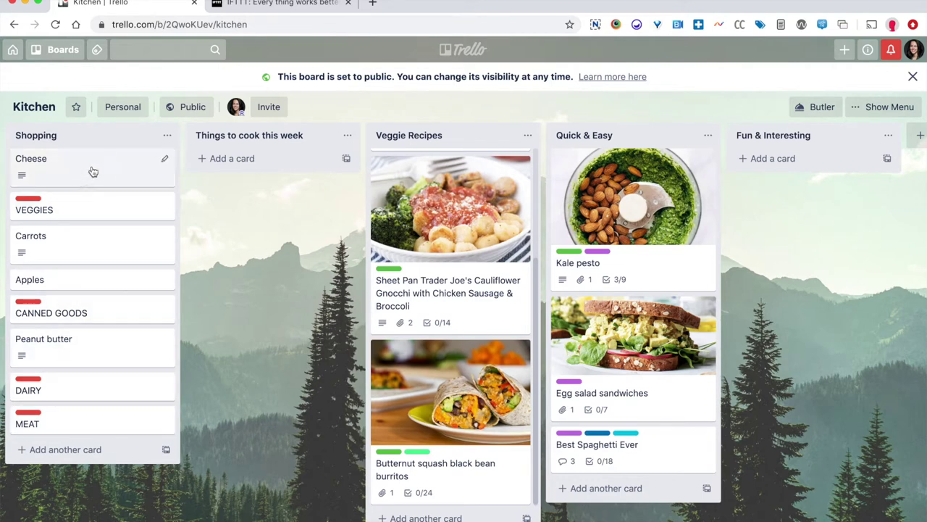
pyautogui.moveTo(91, 171); pyautogui.dragTo(98, 382)
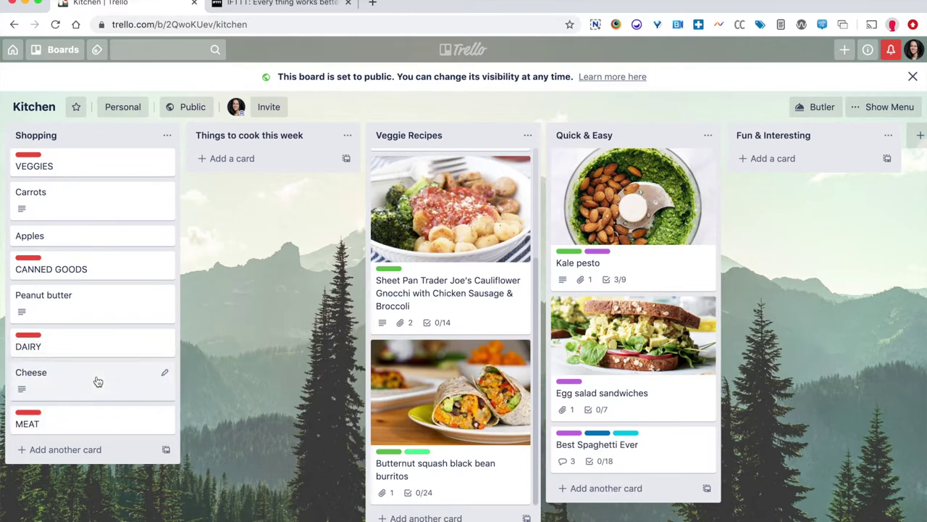
# - Review the cauliflower gnocchi recipe card and send its ingredients to the Shopping list
pyautogui.click(482, 231)
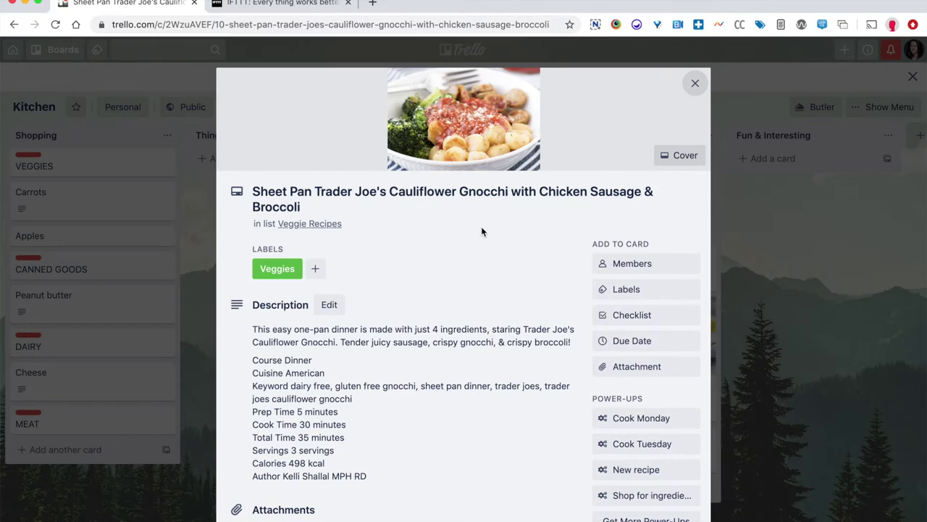
pyautogui.scroll(-6, 482, 232)
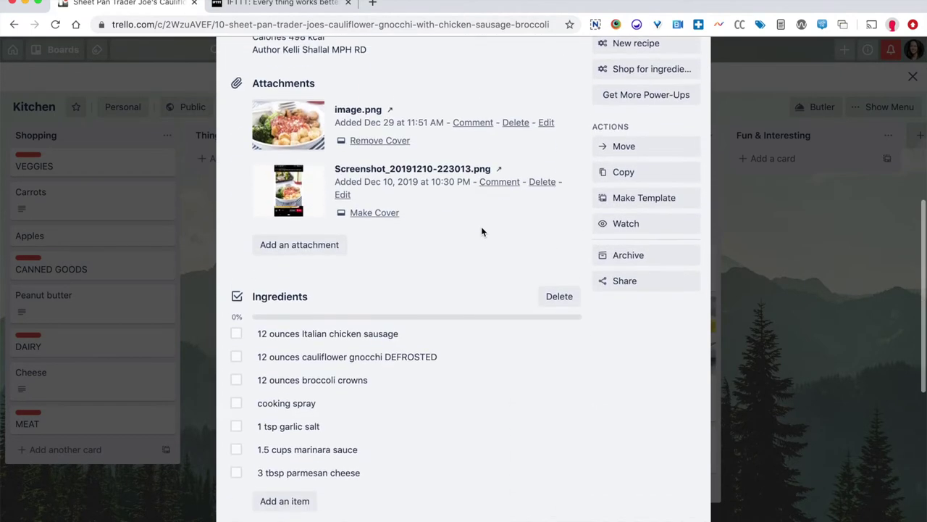
pyautogui.scroll(-4, 481, 230)
pyautogui.scroll(-3, 483, 231)
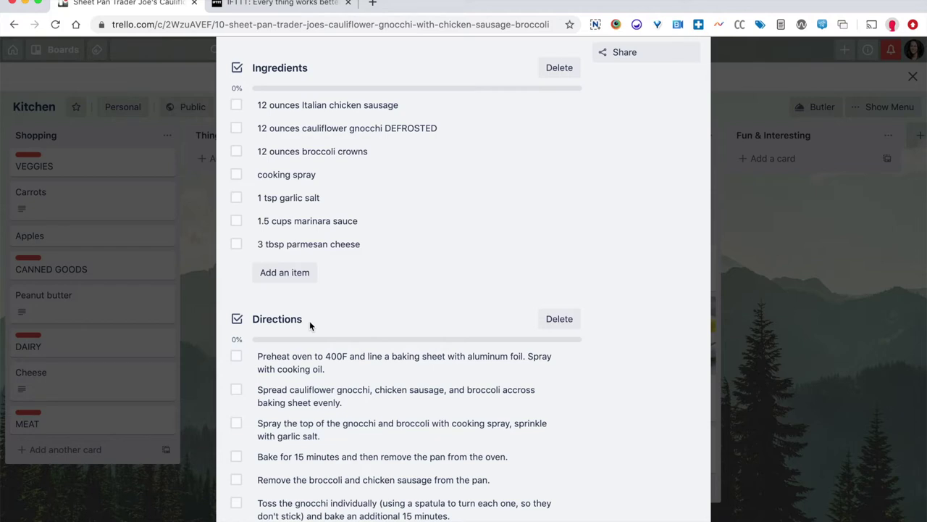
pyautogui.scroll(-5, 310, 320)
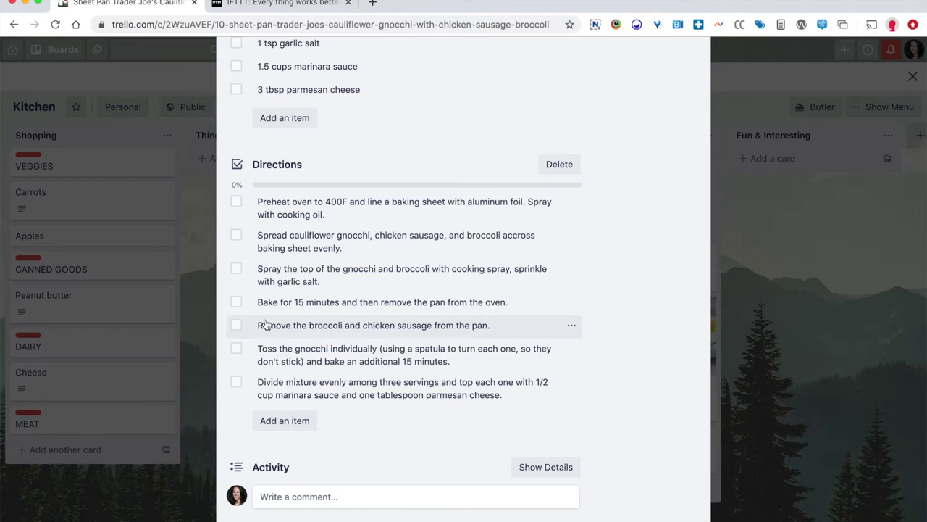
pyautogui.scroll(5, 266, 324)
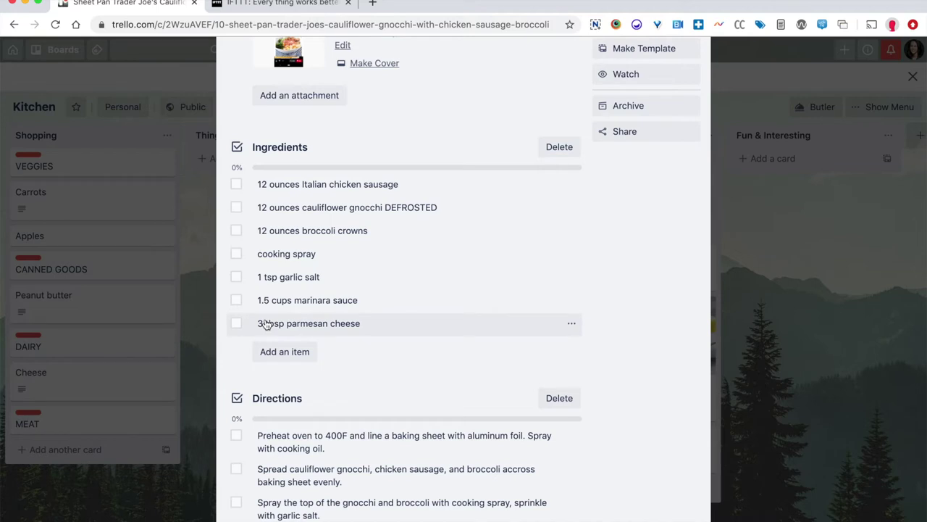
pyautogui.scroll(2, 384, 323)
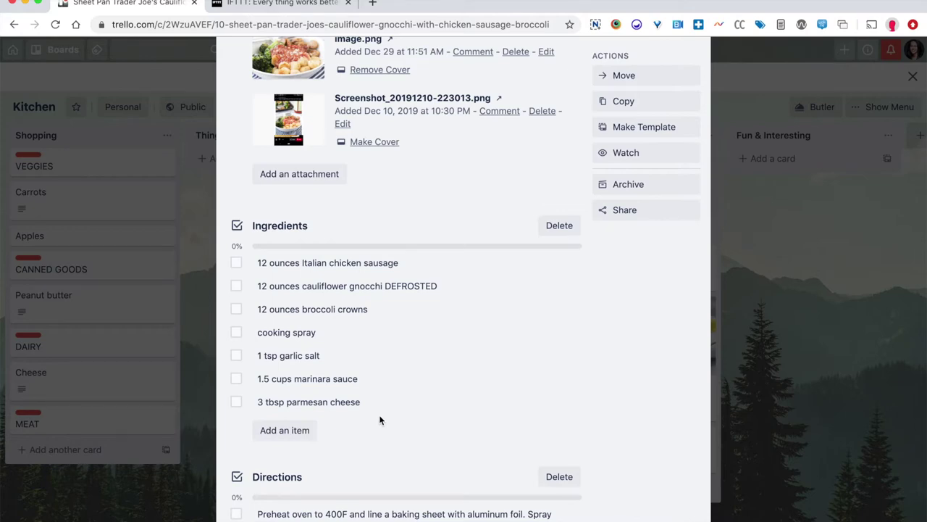
pyautogui.scroll(5, 547, 420)
pyautogui.scroll(1, 547, 418)
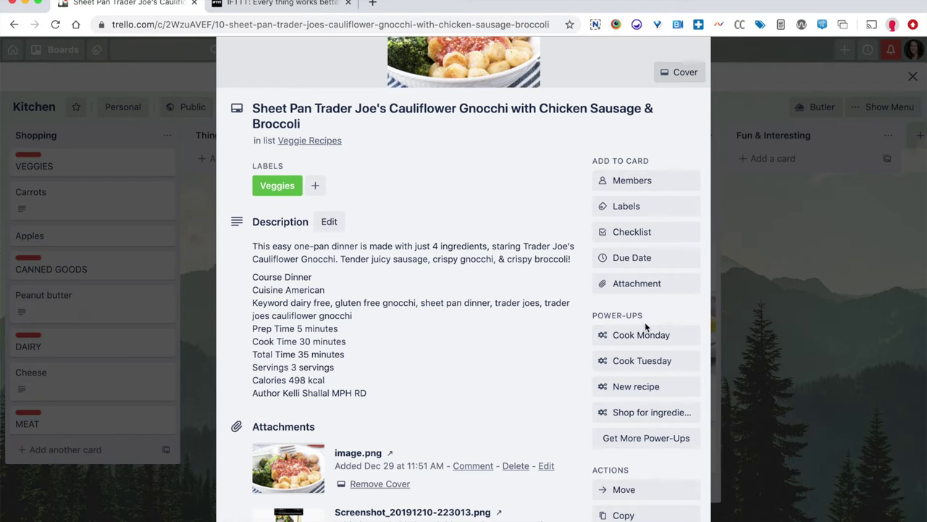
pyautogui.click(659, 412)
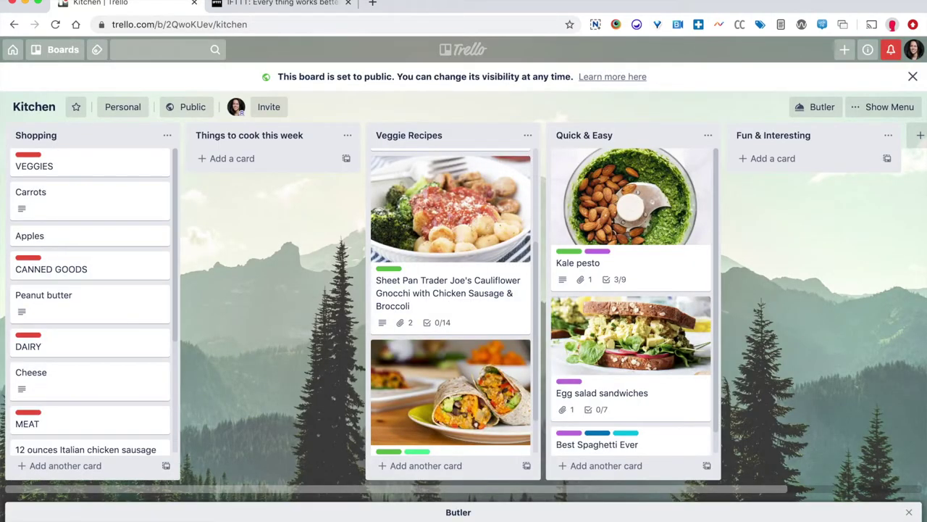
# - Sort the gnocchi ingredients: broccoli under Carrots, marinara under CANNED GOODS, gnocchi under DAIRY
pyautogui.scroll(-5, 125, 357)
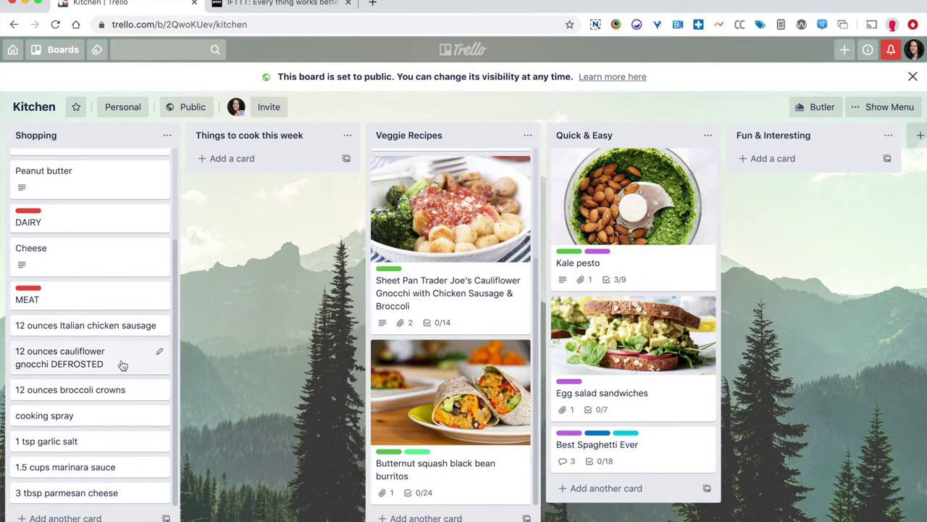
pyautogui.moveTo(114, 367); pyautogui.dragTo(109, 293)
pyautogui.scroll(-1, 114, 451)
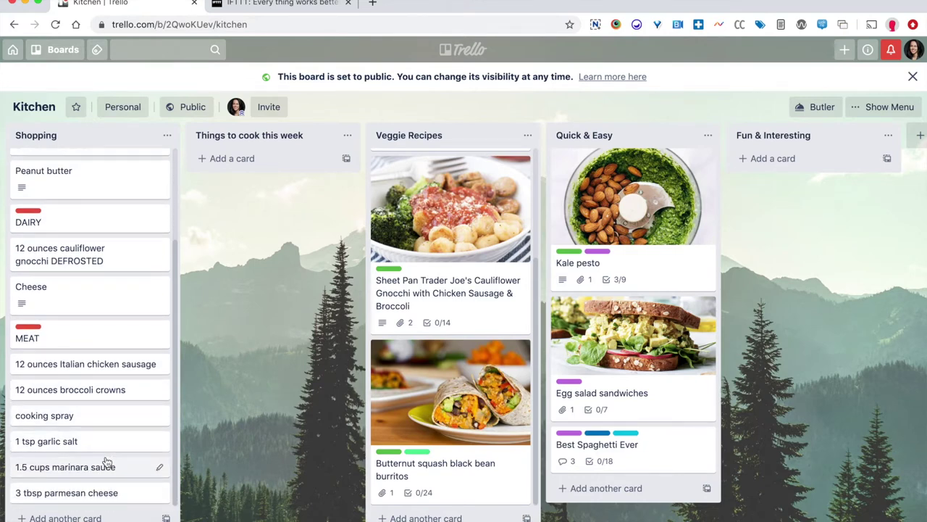
pyautogui.moveTo(105, 468); pyautogui.dragTo(95, 211)
pyautogui.scroll(-1, 109, 464)
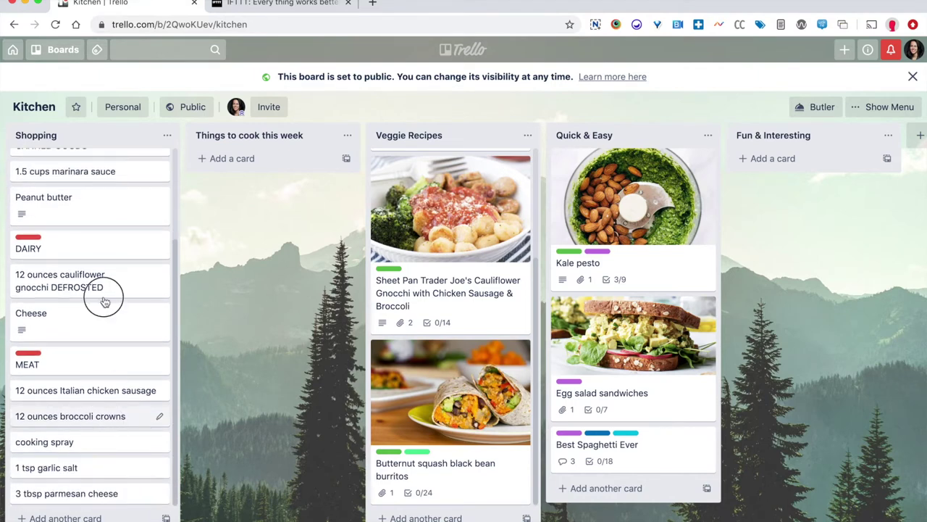
pyautogui.moveTo(101, 416); pyautogui.dragTo(100, 218)
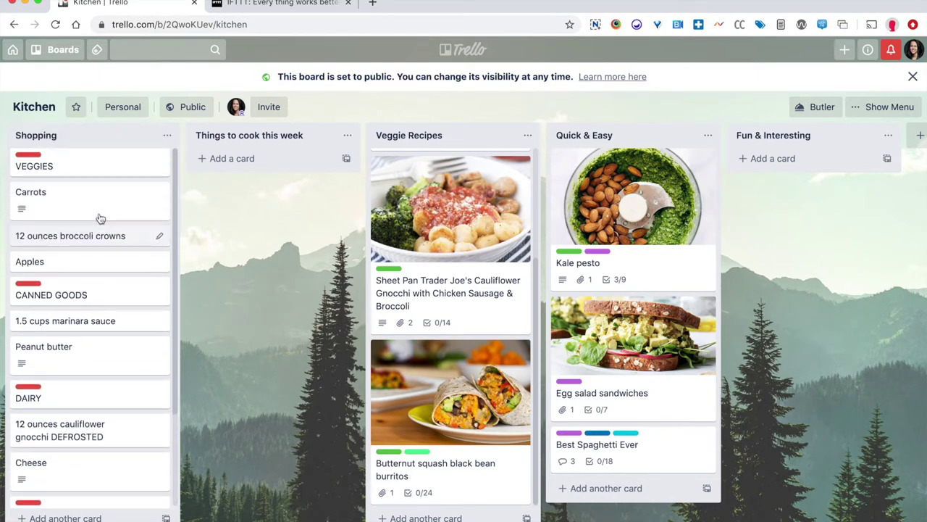
pyautogui.scroll(-3, 101, 218)
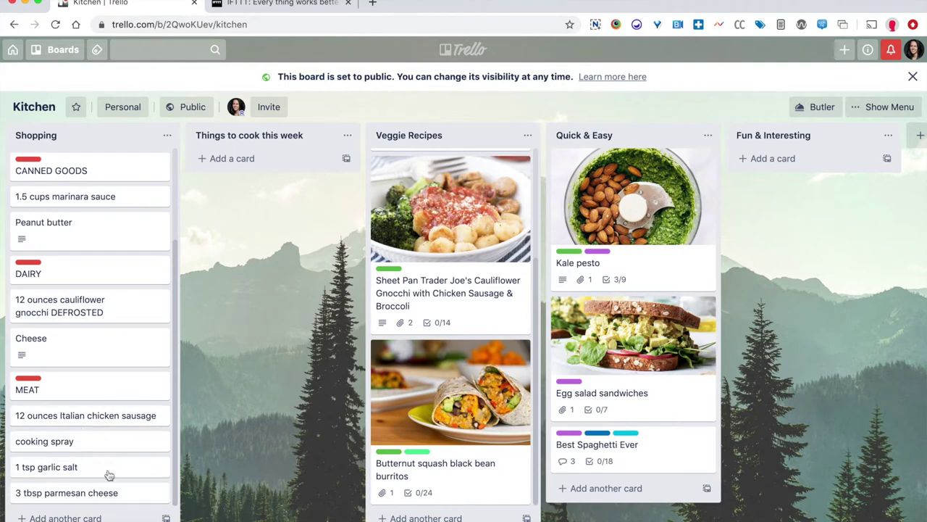
# - In Kale pesto, toggle the olive oil item and send the unchecked ingredients to Shopping
pyautogui.click(655, 277)
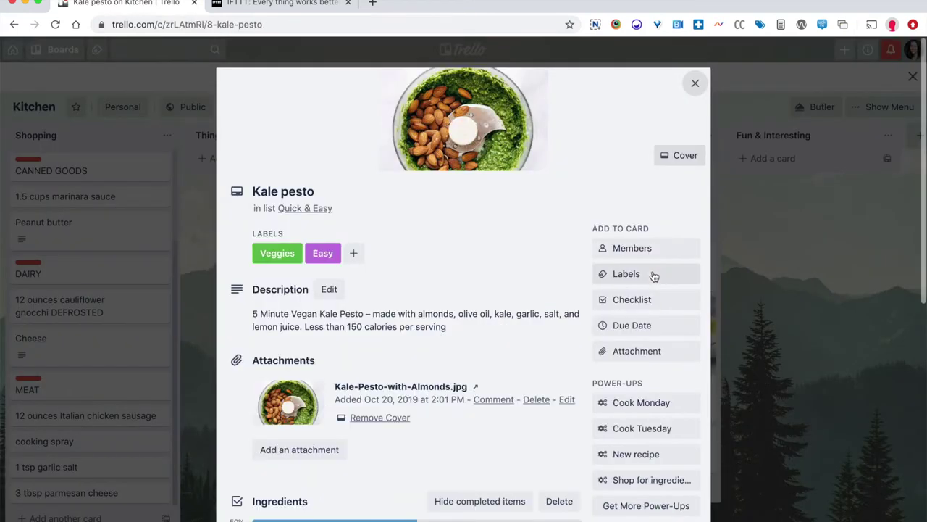
pyautogui.scroll(-5, 372, 338)
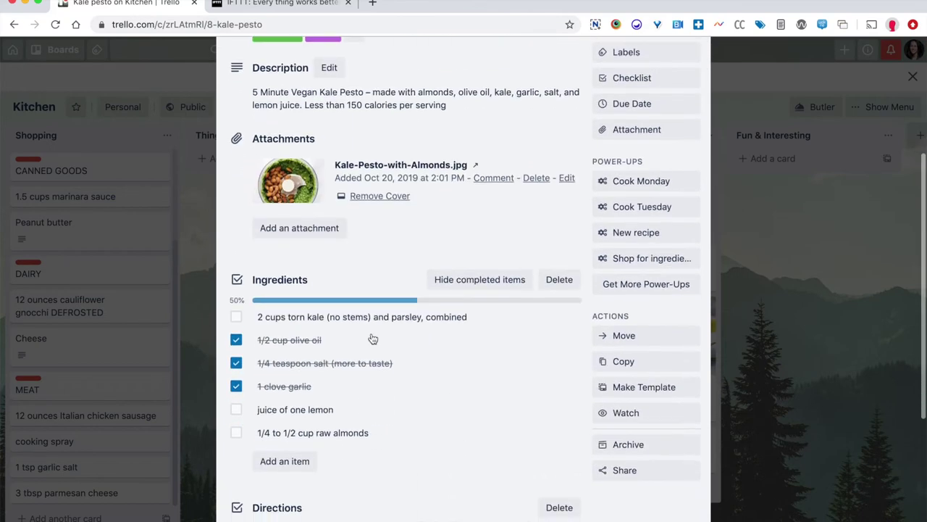
pyautogui.click(237, 341)
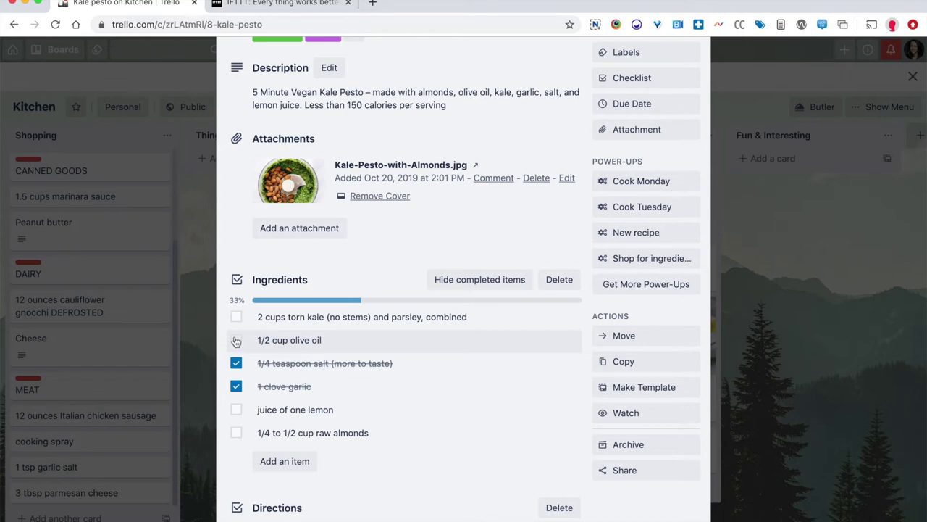
pyautogui.click(237, 341)
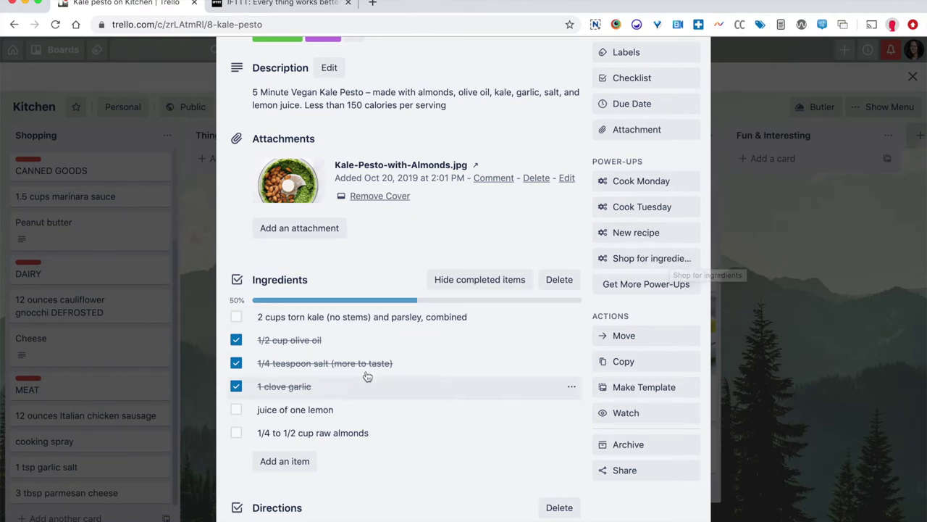
pyautogui.click(667, 266)
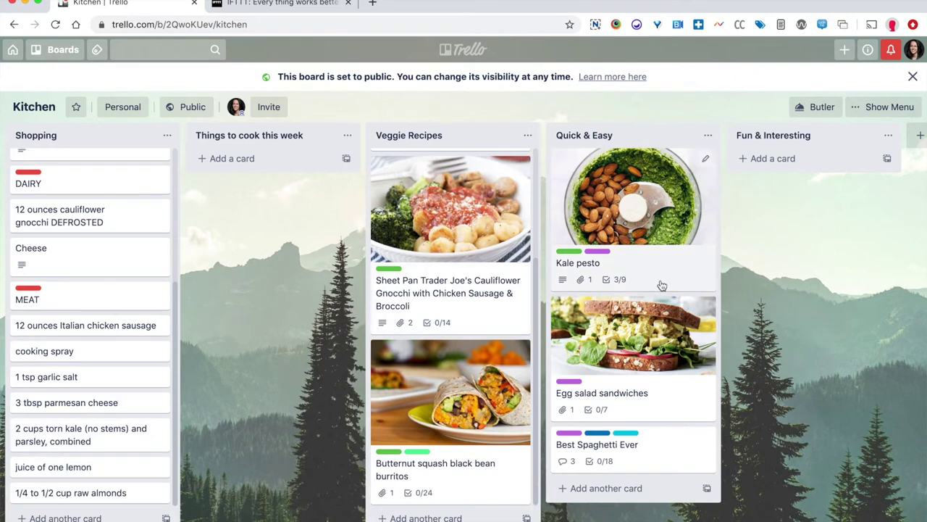
# - Add a 'pinterest hotness' card to the Fun & Interesting list
pyautogui.click(788, 160)
pyautogui.write('p')
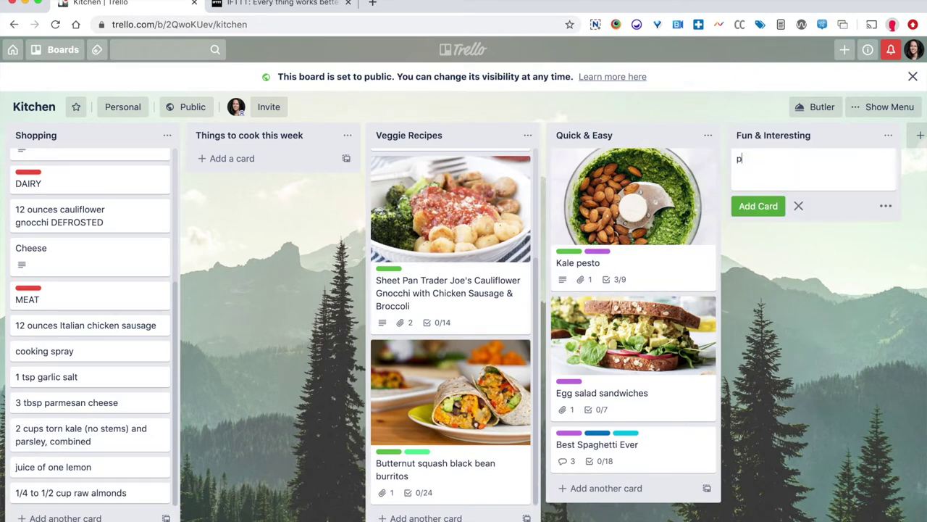
pyautogui.write('interest hotness')
pyautogui.press('Return')
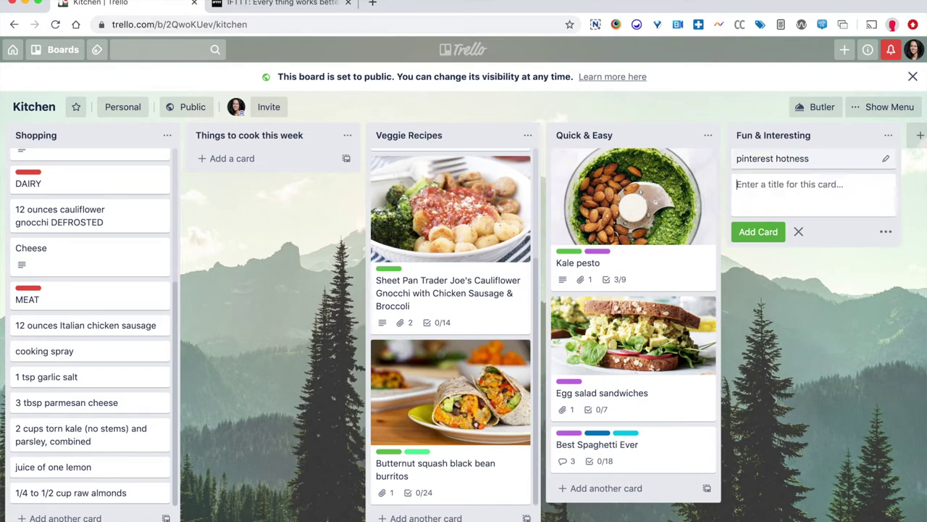
# - Give the pinterest hotness card empty Ingredients and Directions checklists via the New recipe button
pyautogui.click(809, 161)
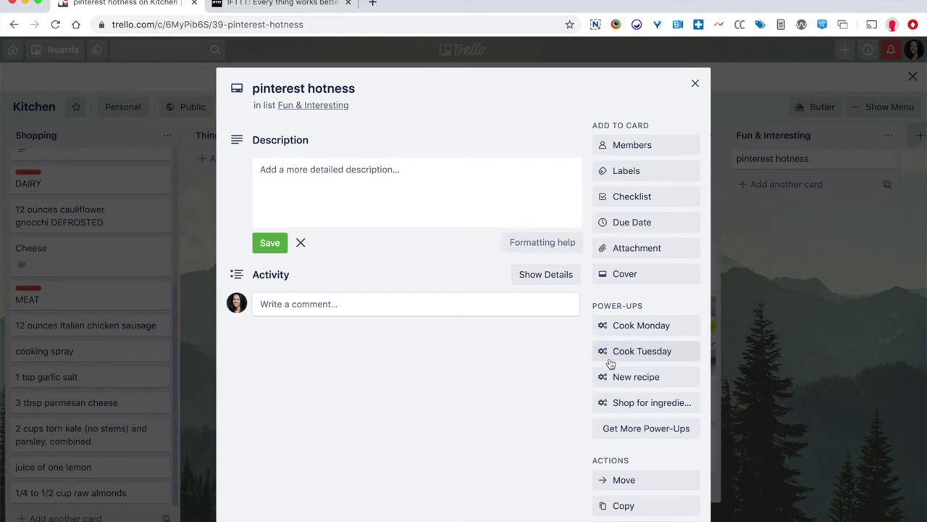
pyautogui.click(667, 379)
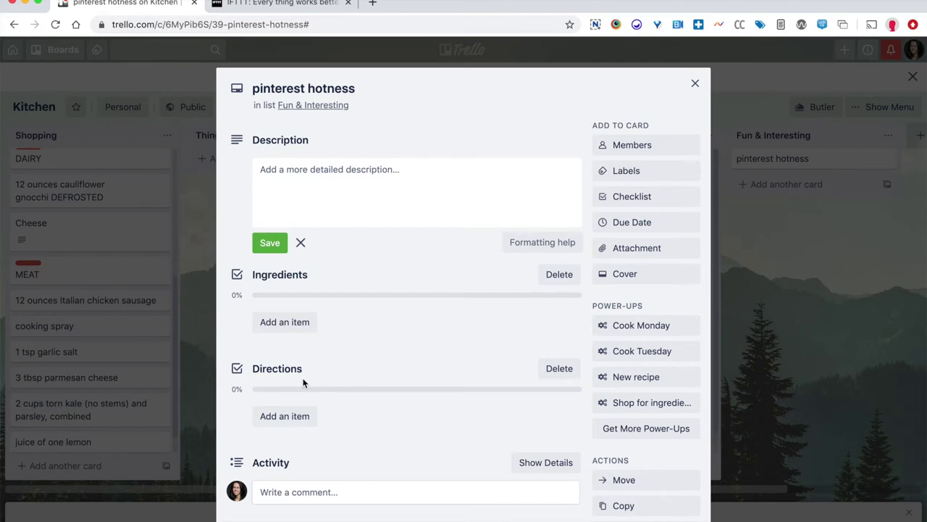
pyautogui.click(275, 383)
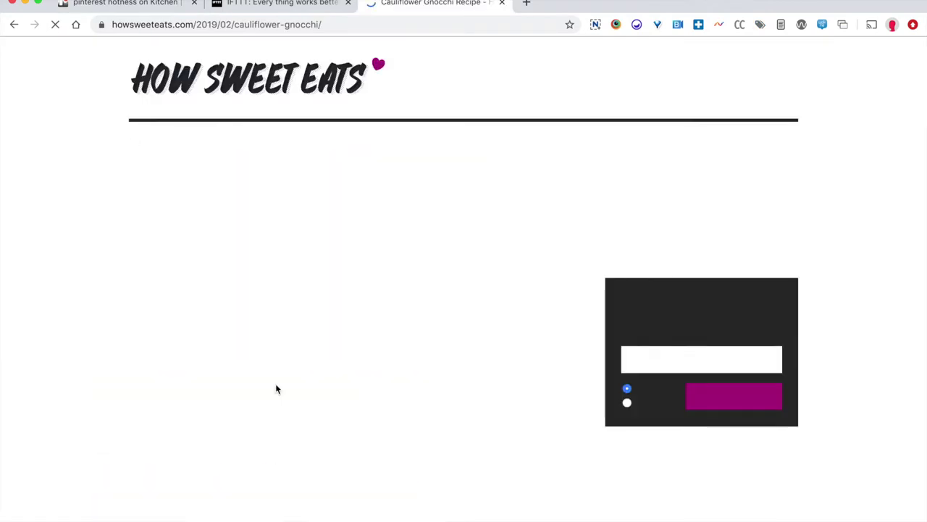
# - Select the four-item ingredients list on the How Sweet Eats cauliflower gnocchi page
pyautogui.scroll(-5, 276, 384)
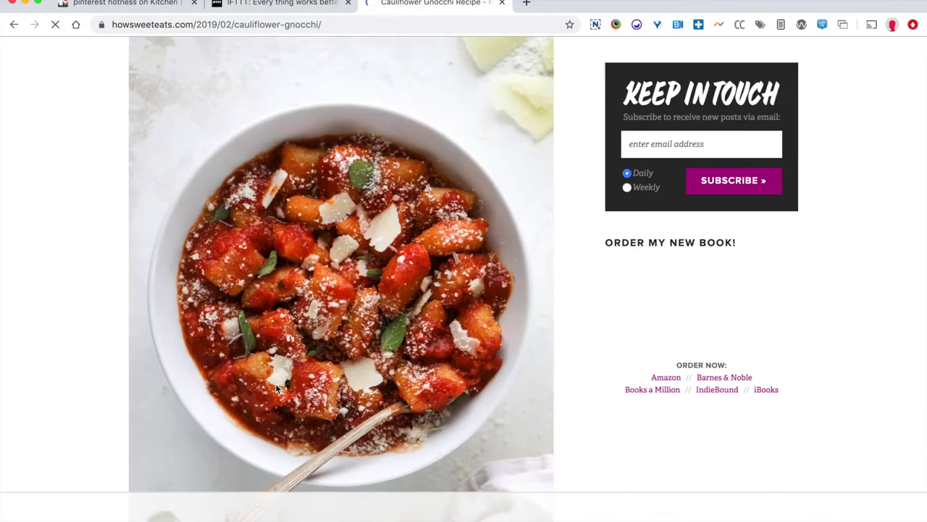
pyautogui.scroll(-10, 275, 389)
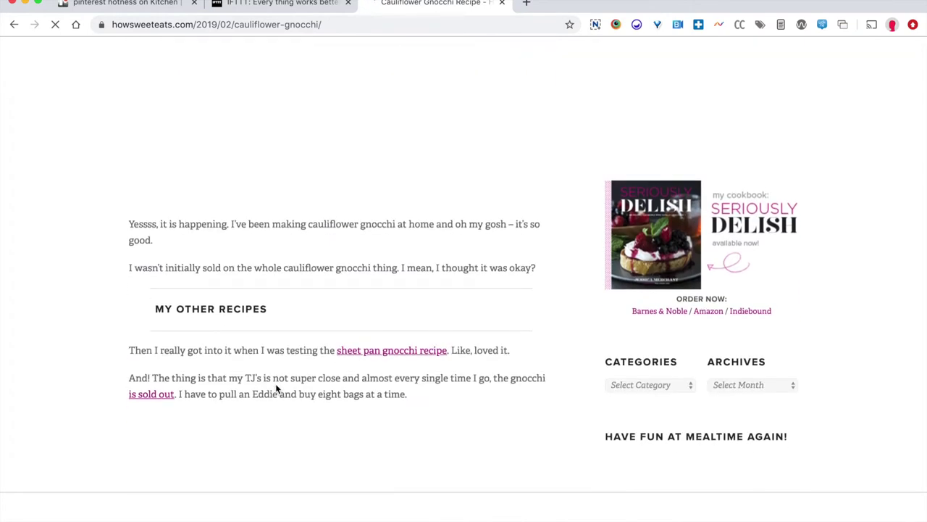
pyautogui.scroll(-10, 275, 389)
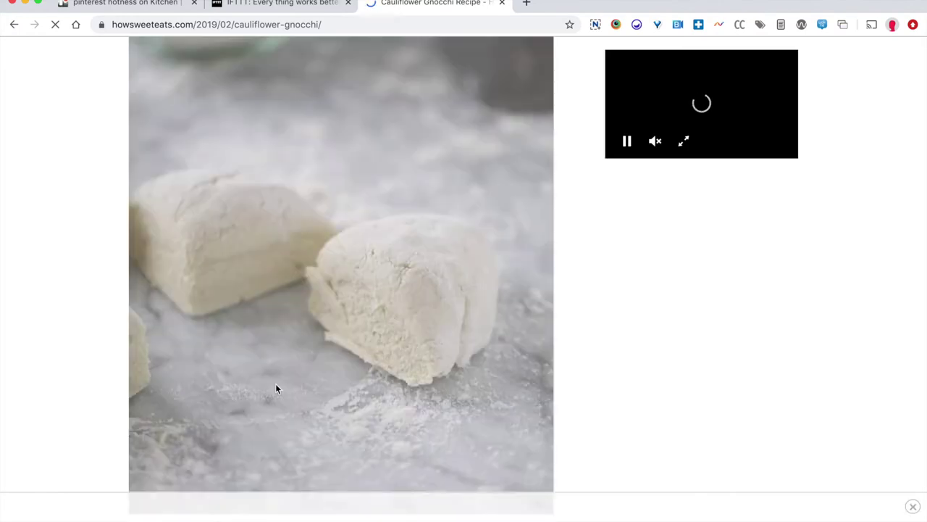
pyautogui.scroll(-5, 276, 389)
pyautogui.scroll(-10, 275, 389)
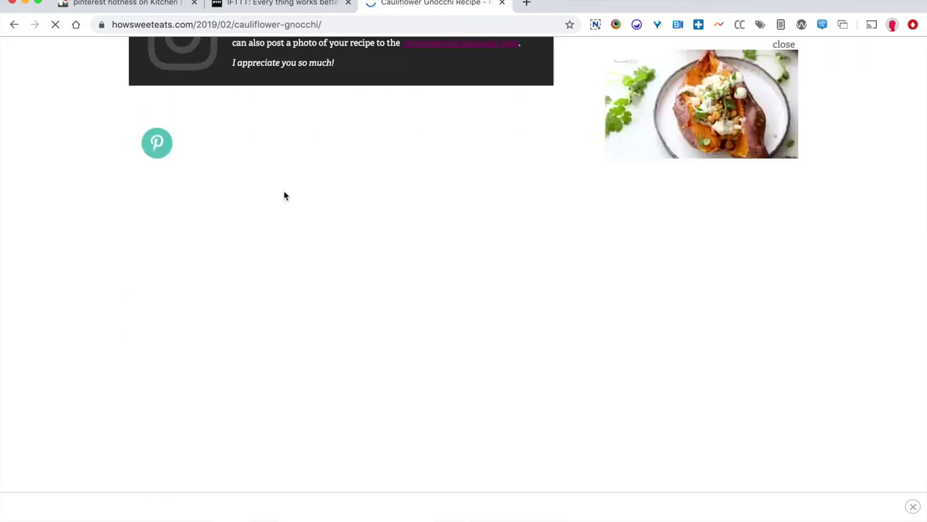
pyautogui.scroll(6, 284, 196)
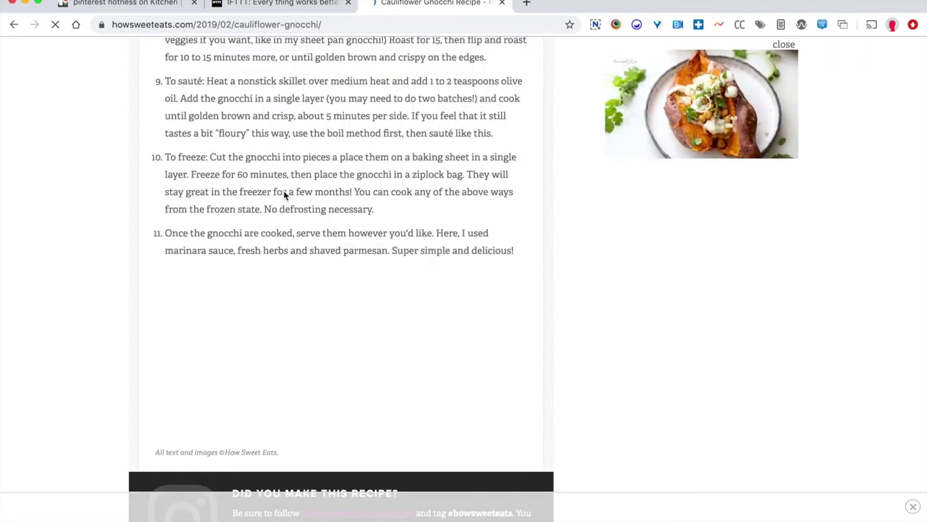
pyautogui.scroll(12, 284, 195)
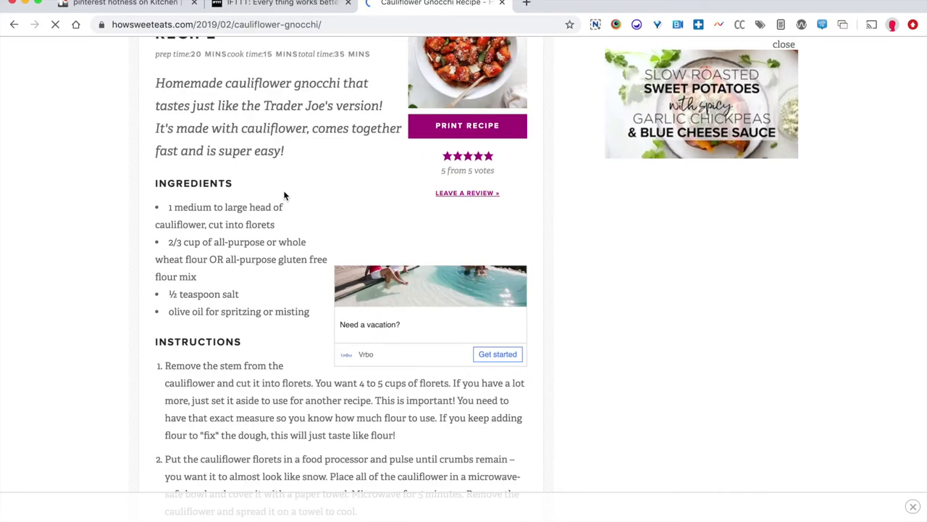
pyautogui.moveTo(312, 313); pyautogui.dragTo(158, 207)
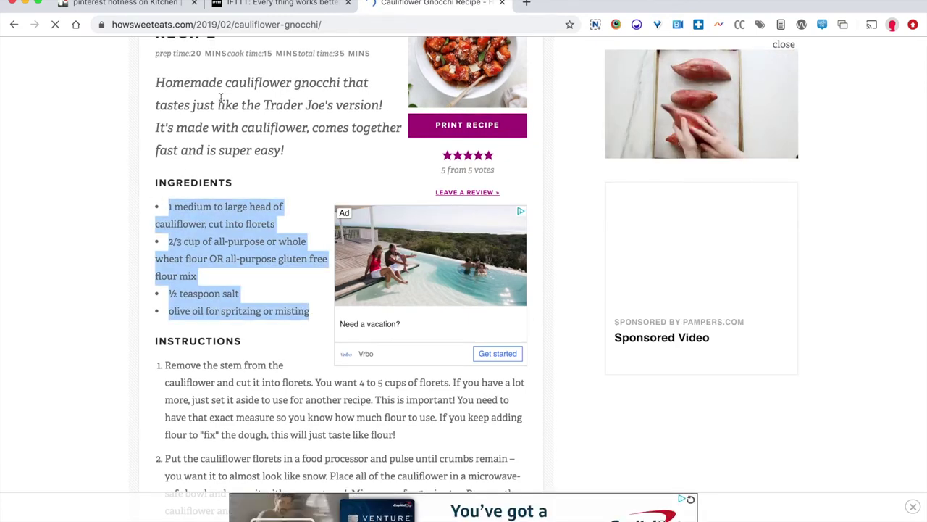
pyautogui.click(126, 4)
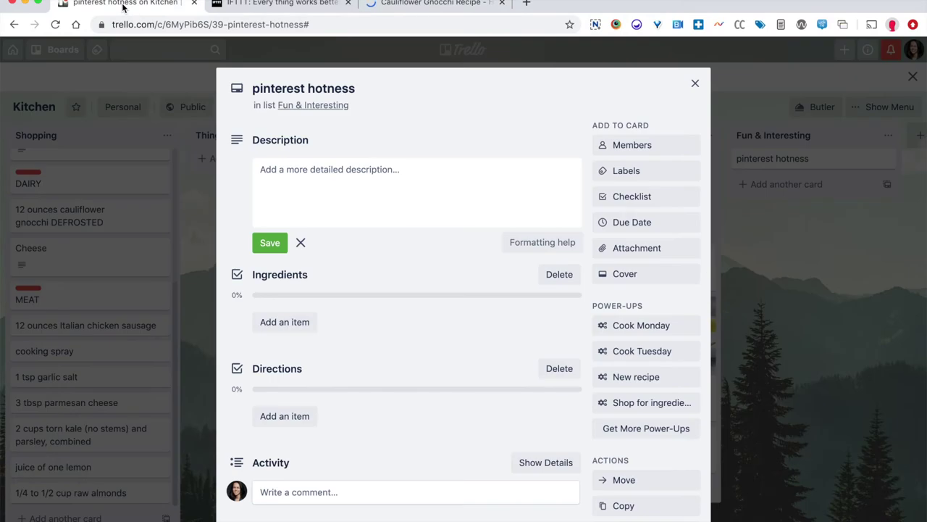
# - Paste the four gnocchi ingredients, cauliflower through olive oil, into the Ingredients checklist
pyautogui.click(159, 171)
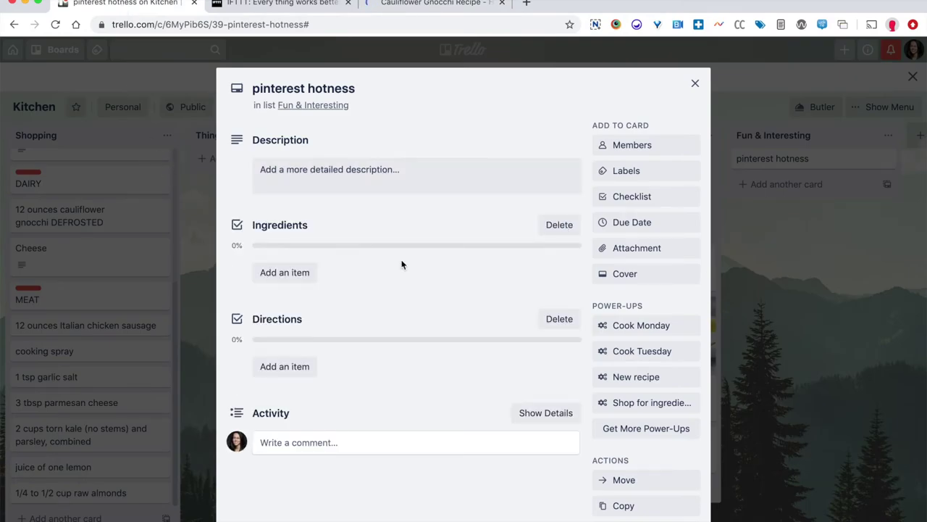
pyautogui.click(298, 273)
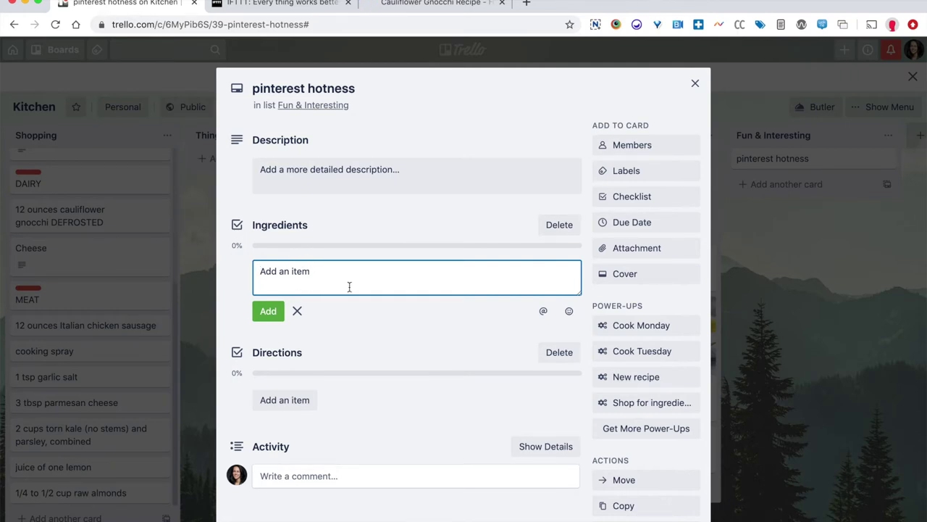
pyautogui.write('1 medium to large head of cauliflower, cut into florets 2/3 cup of all-purpose or whole wheat flour OR all-purpose gluten free flour mix ½ teaspoon salt olive oil for spritzing or misting')
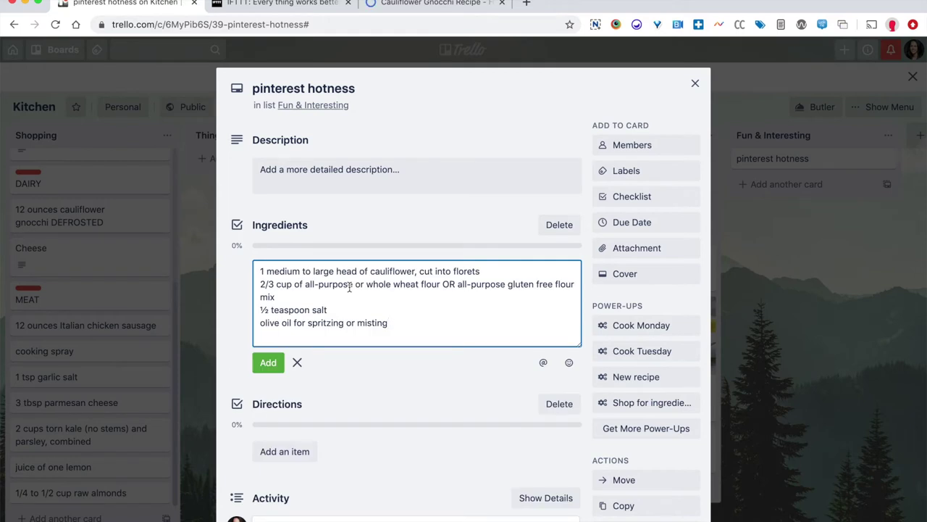
pyautogui.press('Return')
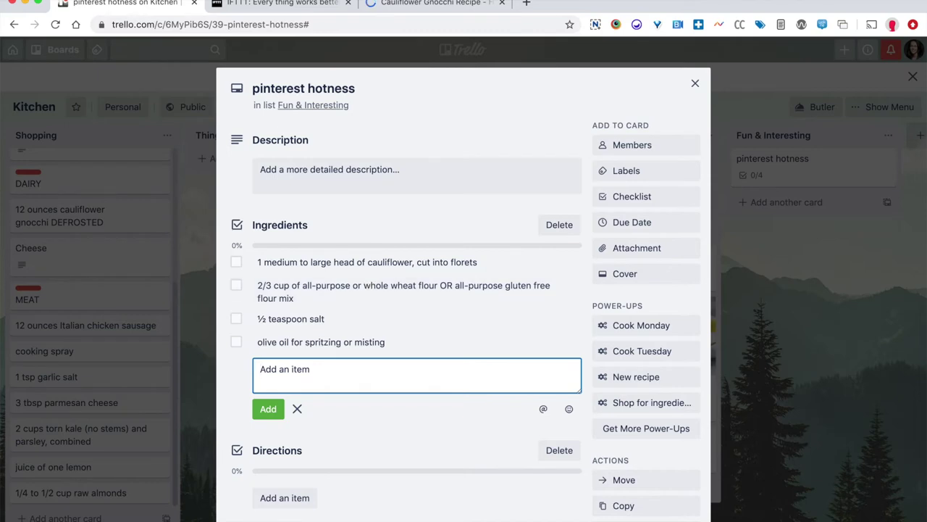
# - Select all eleven gnocchi instruction steps on the How Sweet Eats page for copying
pyautogui.click(454, 5)
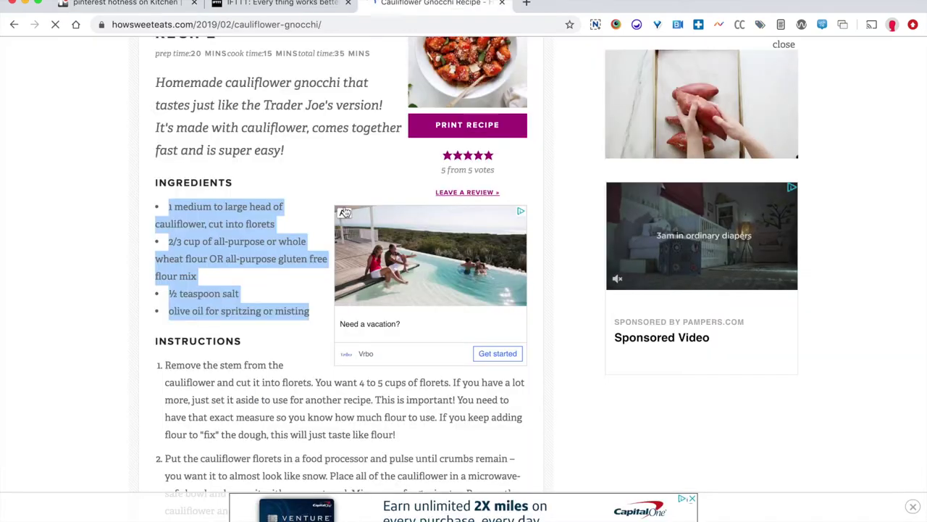
pyautogui.scroll(-2, 340, 275)
pyautogui.moveTo(166, 257); pyautogui.dragTo(319, 384)
pyautogui.scroll(-6, 315, 384)
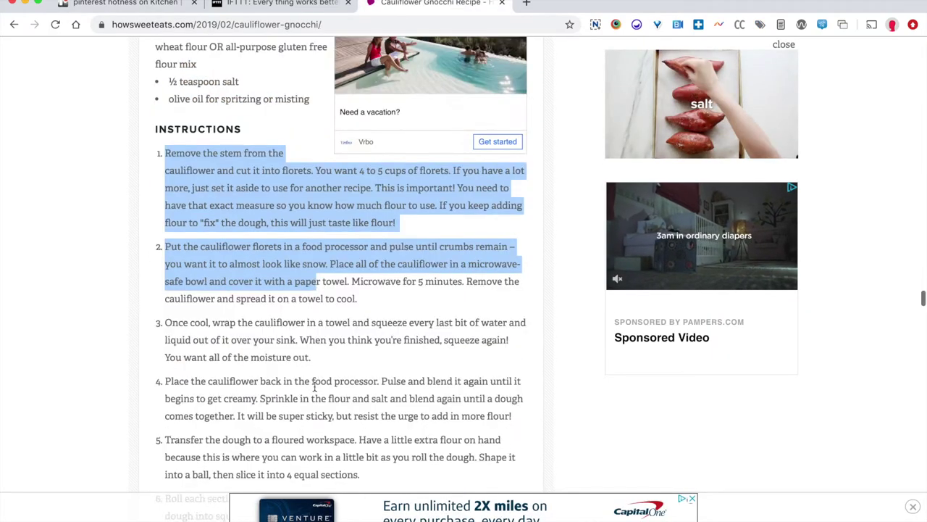
pyautogui.scroll(-2, 292, 384)
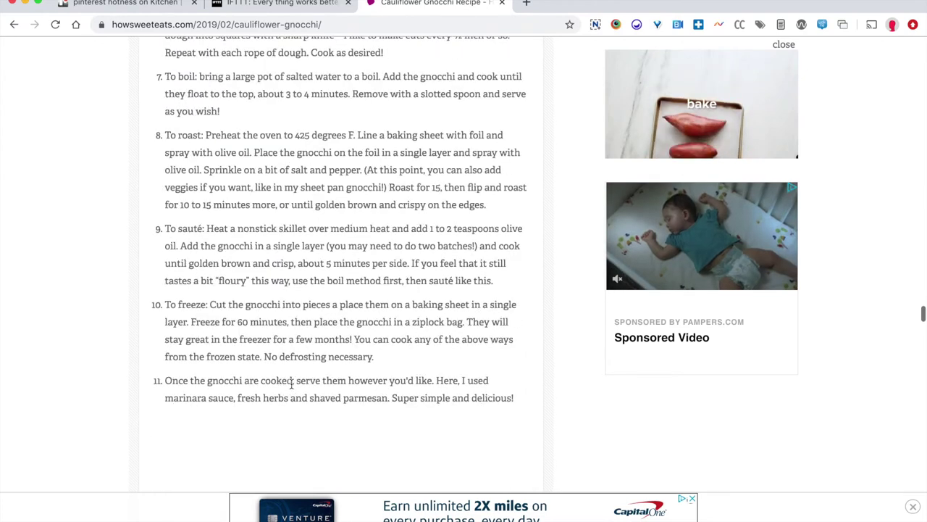
pyautogui.keyDown('shift'); pyautogui.click(522, 398); pyautogui.keyUp('shift')
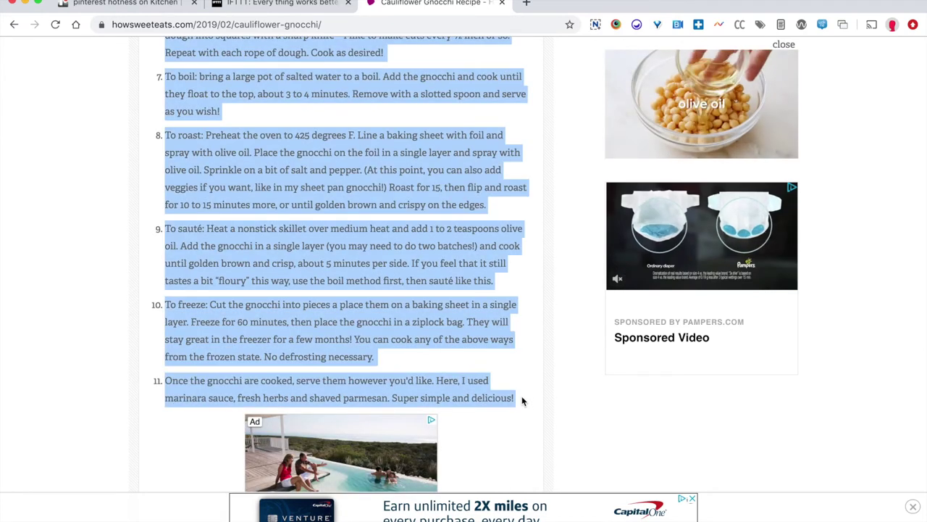
pyautogui.click(153, 4)
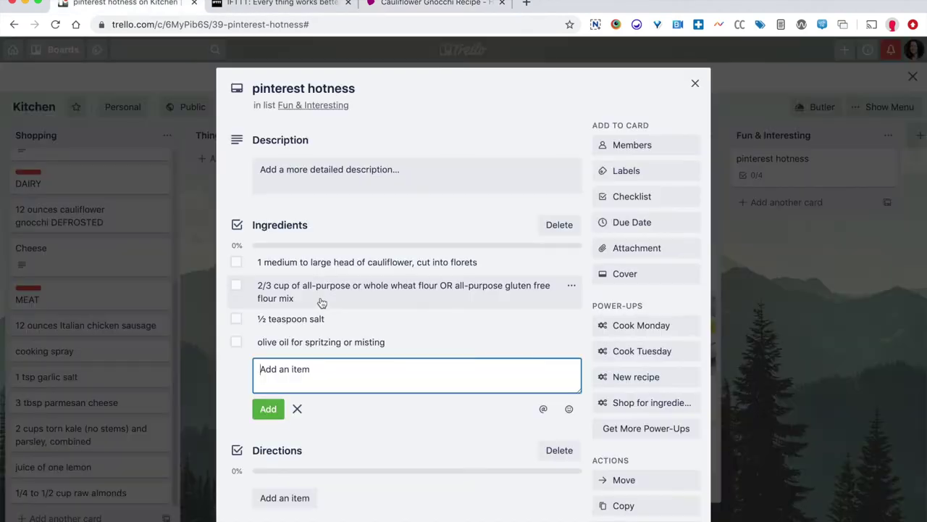
# - Paste the copied cauliflower gnocchi directions into the Directions checklist as items
pyautogui.scroll(-1, 322, 303)
pyautogui.click(281, 473)
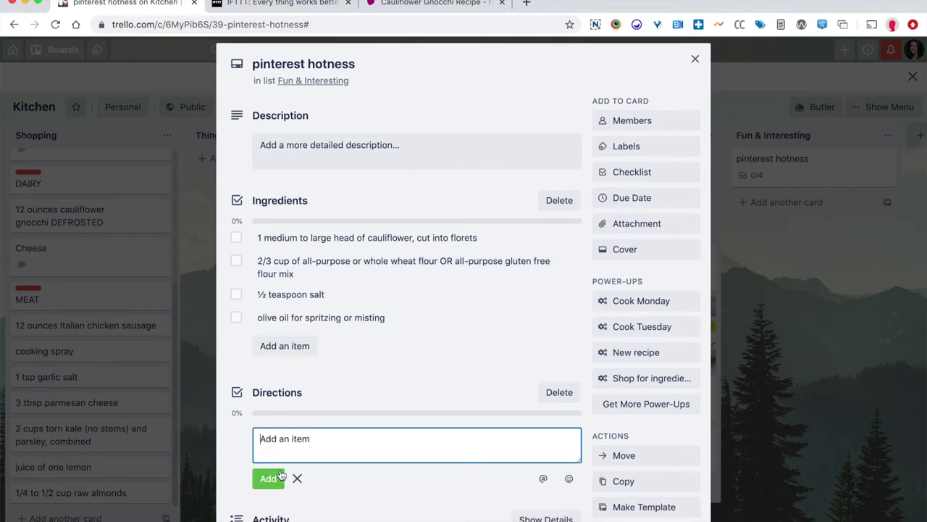
pyautogui.hotkey('ctrl', 'v')
pyautogui.press('Return')
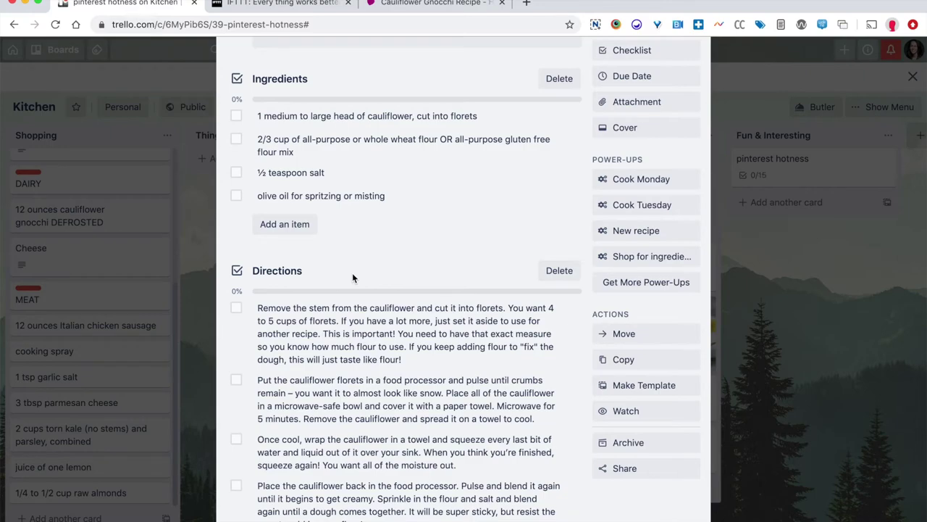
# - Review the pasted directions, then schedule the card with the Cook Monday button
pyautogui.scroll(-5, 352, 272)
pyautogui.scroll(-15, 352, 278)
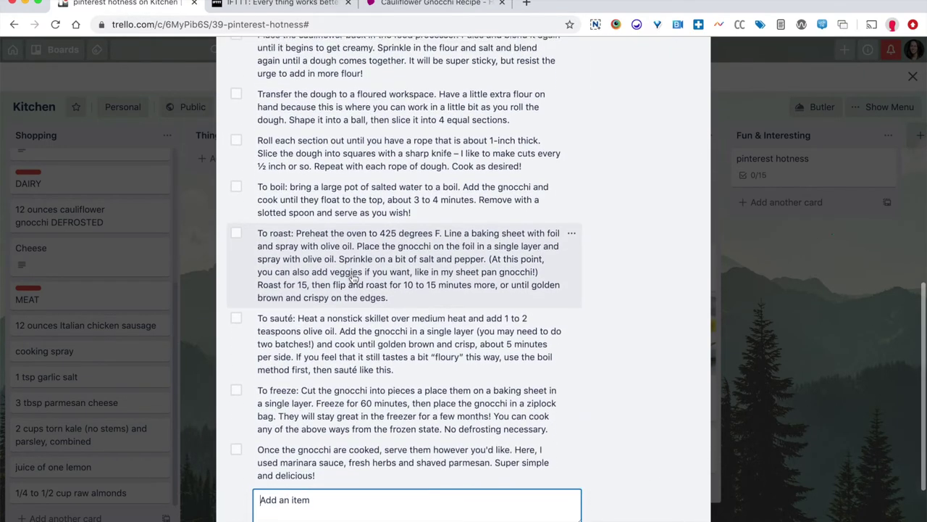
pyautogui.scroll(20, 353, 277)
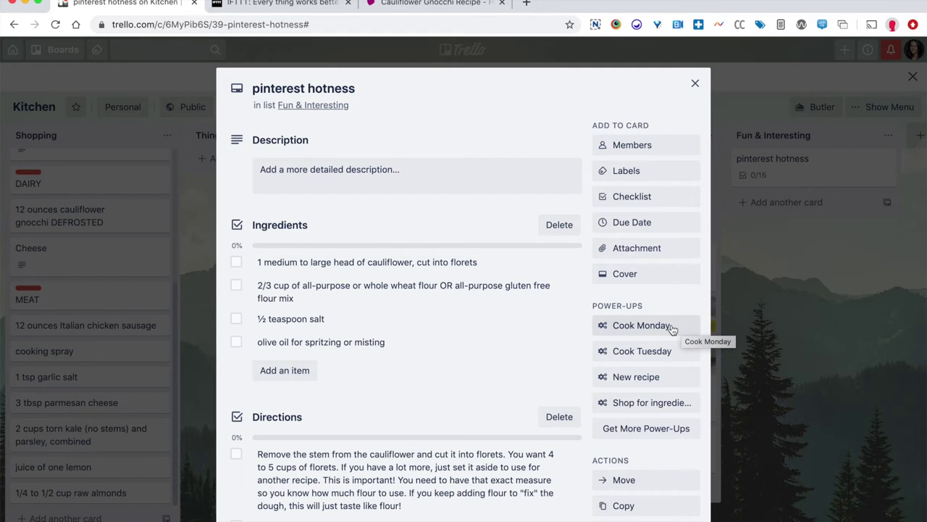
pyautogui.click(672, 329)
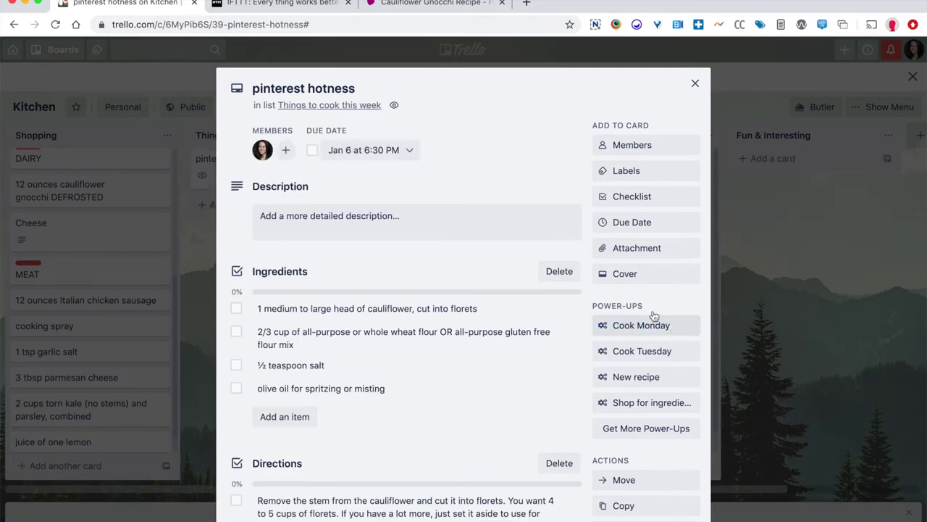
# - Confirm the card's Jan 6 6:30 PM due date and return to the Kitchen board
pyautogui.click(358, 154)
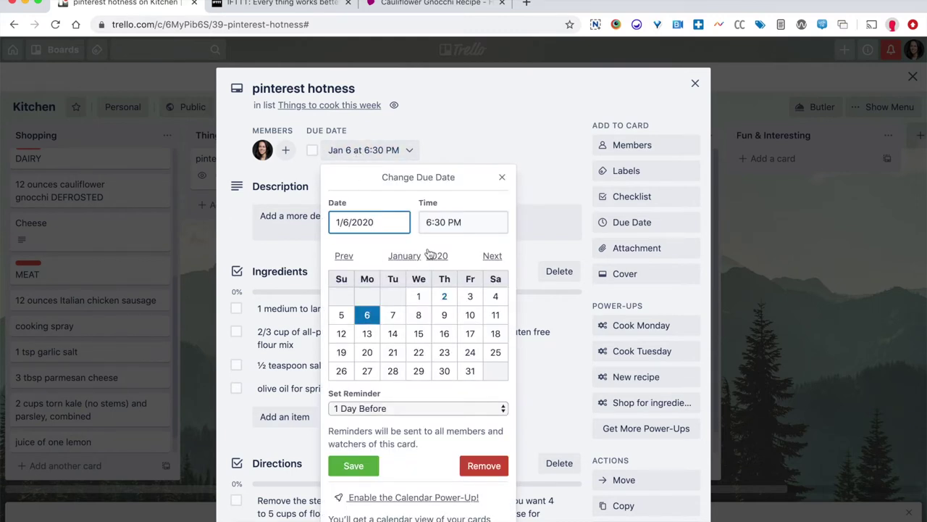
pyautogui.click(502, 178)
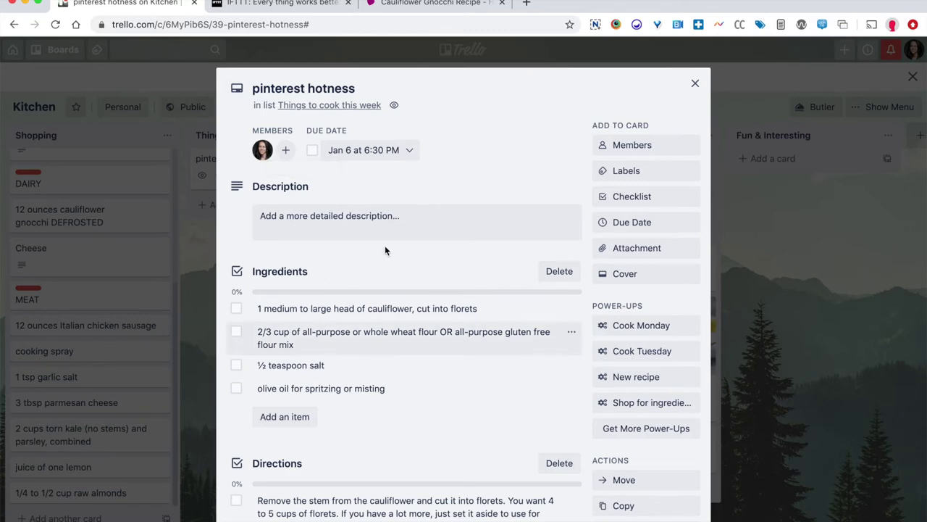
pyautogui.click(202, 317)
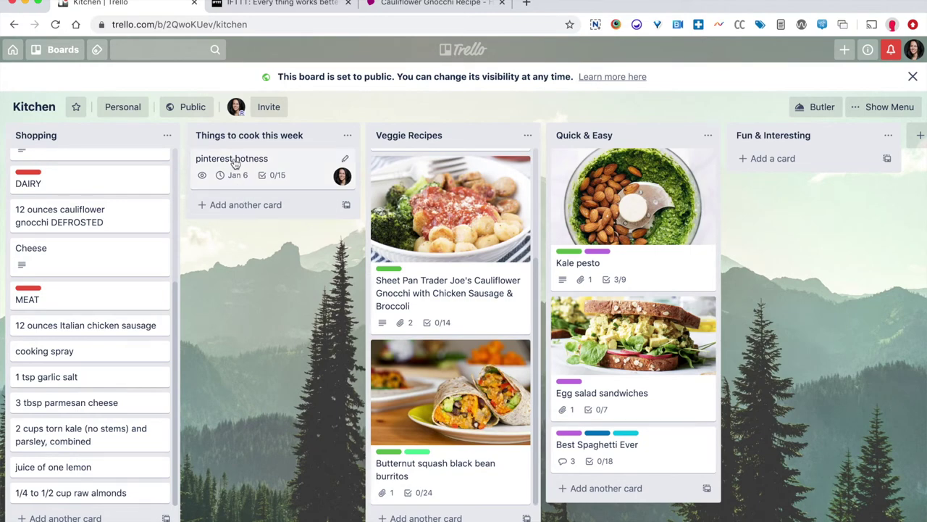
# - Copy 'CAULIFLOWER GNOCCHI' from the recipe page title, then reopen the pinterest hotness card
pyautogui.click(384, 4)
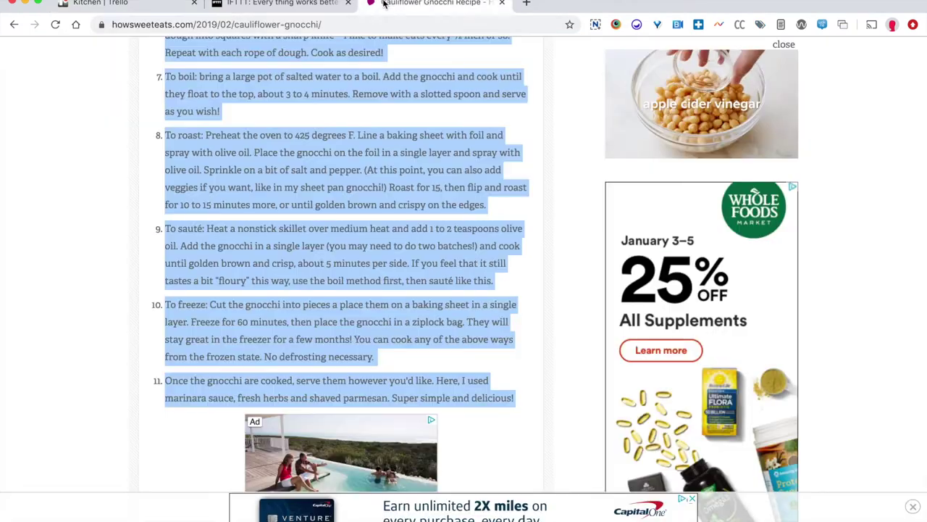
pyautogui.scroll(15, 260, 115)
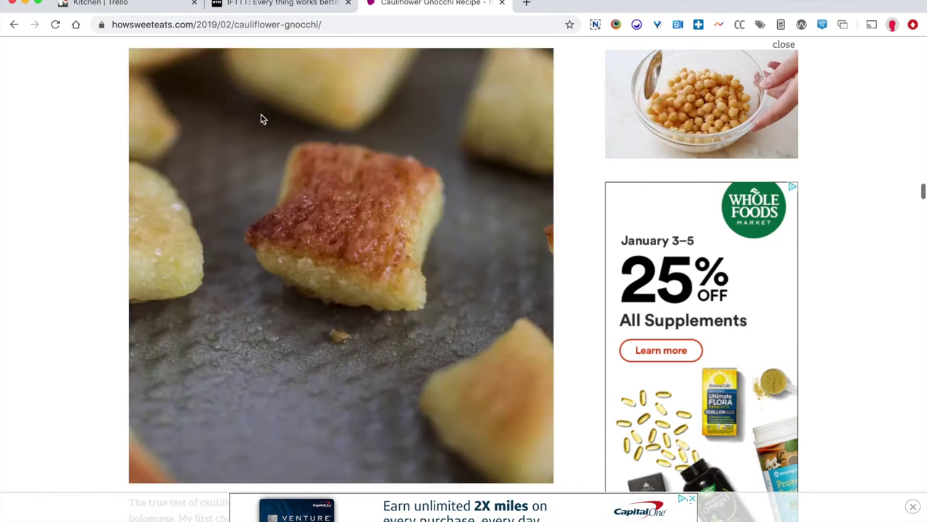
pyautogui.scroll(10, 261, 113)
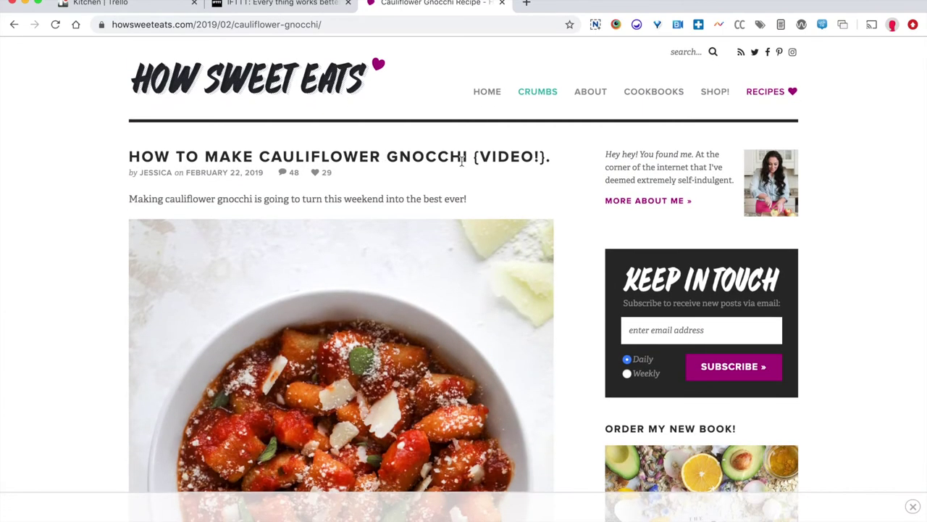
pyautogui.moveTo(470, 157); pyautogui.dragTo(260, 157)
pyautogui.press('super+c')
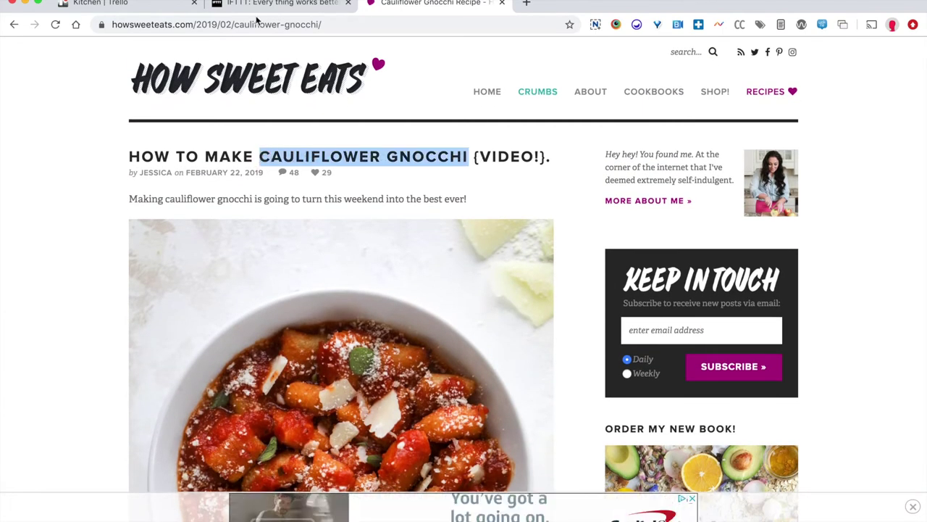
pyautogui.click(156, 6)
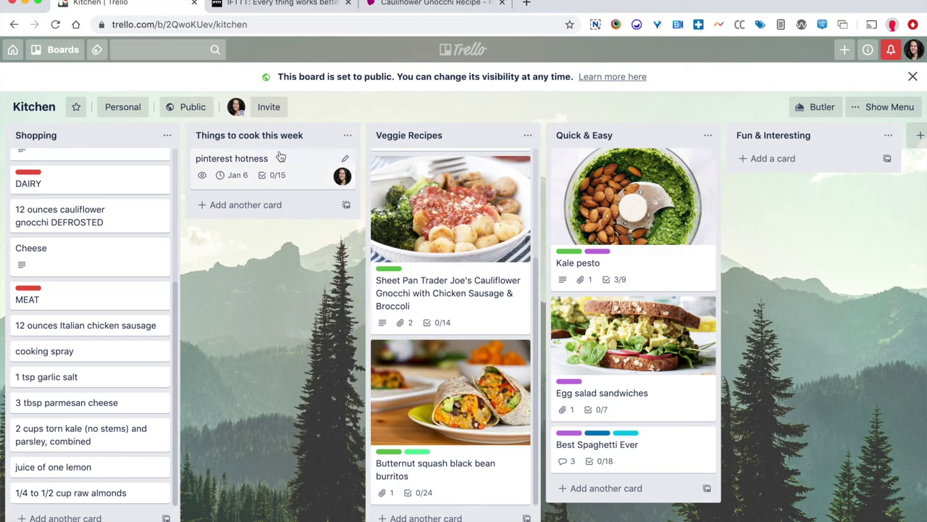
pyautogui.click(261, 159)
# - Replace the card title with the pasted 'CAULIFLOWER GNOCCHI'
pyautogui.click(309, 88)
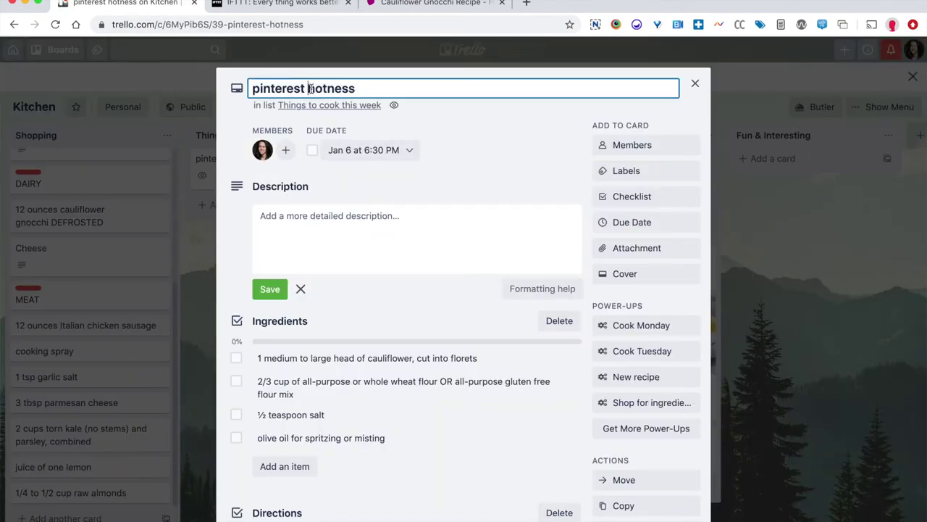
pyautogui.press('super+a')
pyautogui.press('super+v')
pyautogui.click(190, 237)
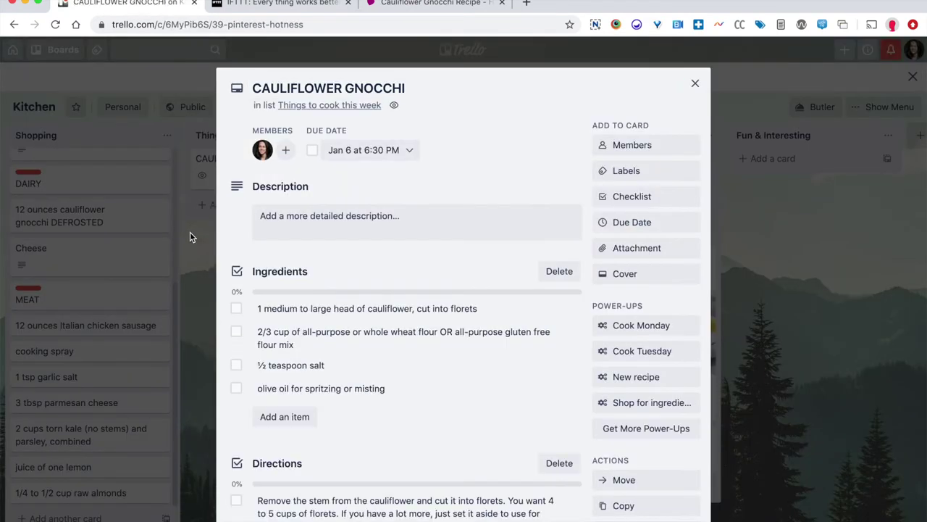
# - Append ' sweet & sour' to the card title, close the card and open the board menu
pyautogui.click(412, 84)
pyautogui.write('sew')
pyautogui.press('BackSpace')
pyautogui.press('BackSpace')
pyautogui.write('weet ')
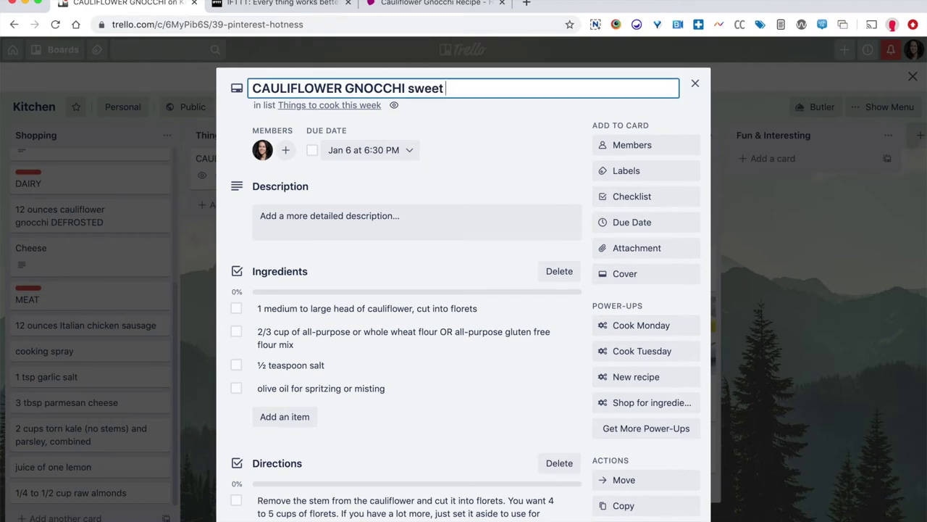
pyautogui.write('& hour')
pyautogui.press('Return')
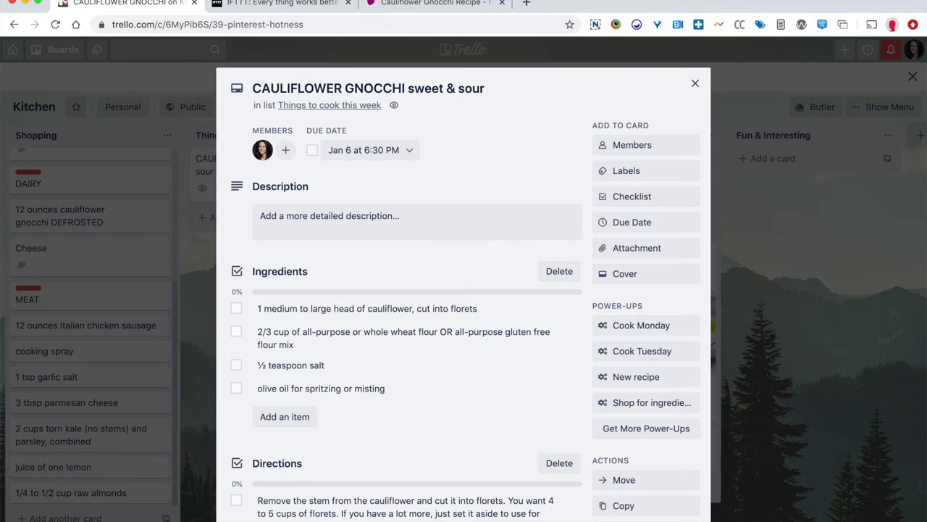
pyautogui.click(215, 263)
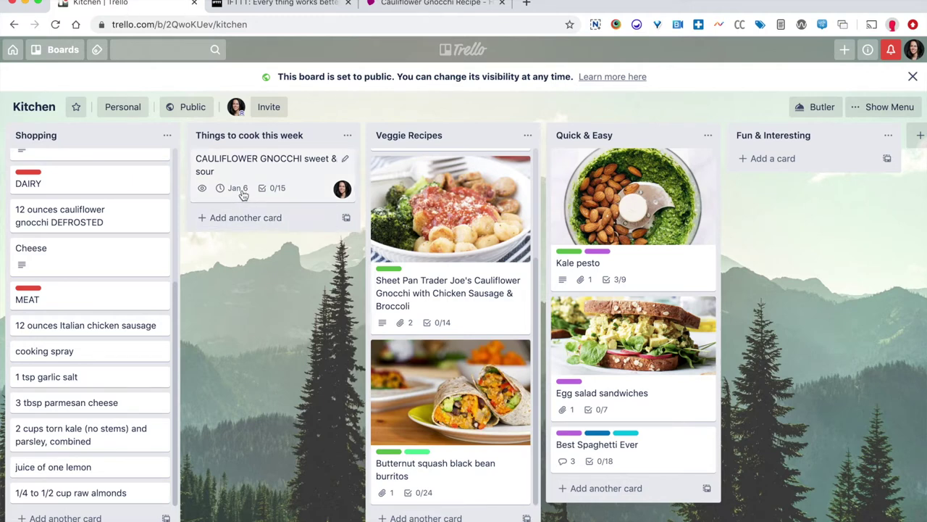
pyautogui.click(882, 108)
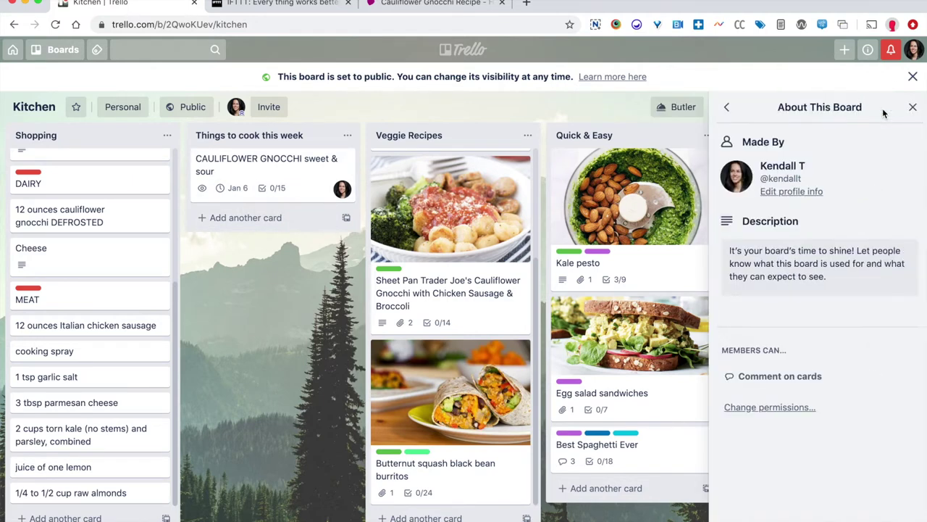
# - Browse the board menu's More options and Settings, then view the calendar settings
pyautogui.click(726, 107)
pyautogui.click(813, 249)
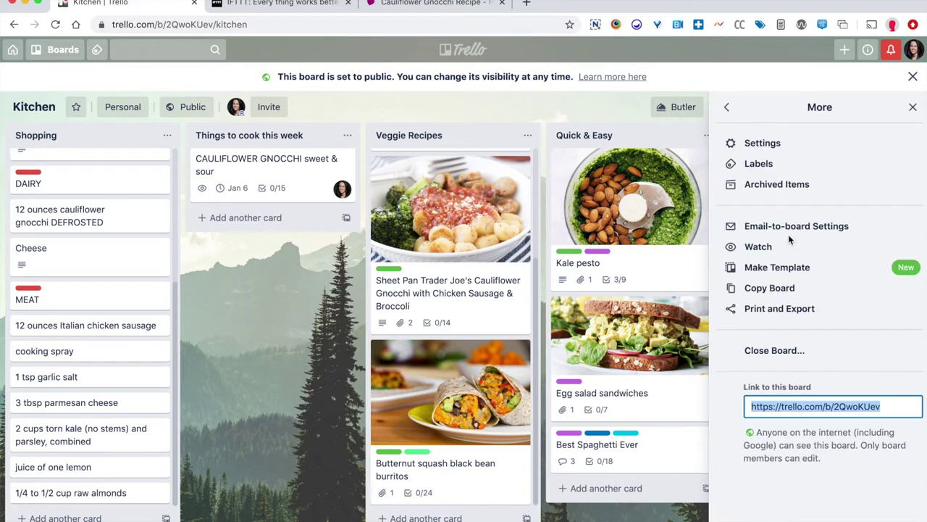
pyautogui.click(764, 143)
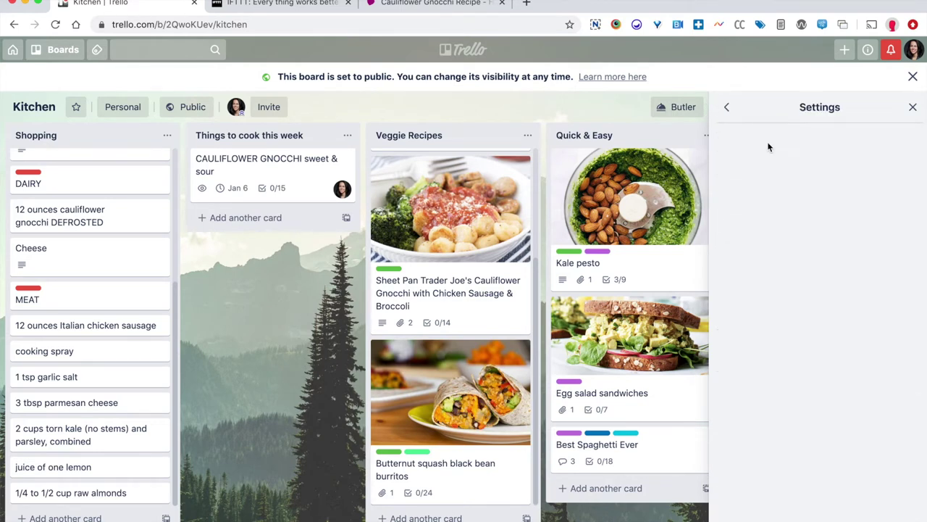
pyautogui.click(724, 108)
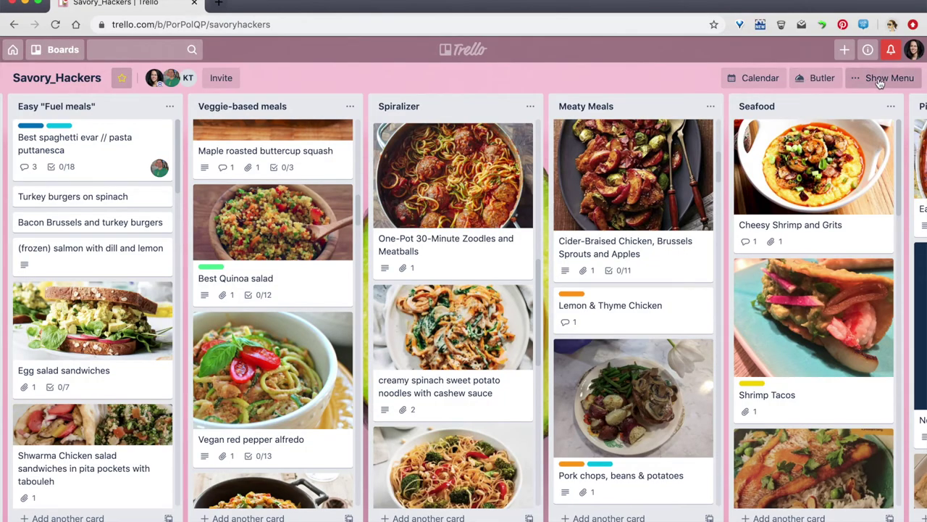
pyautogui.click(767, 81)
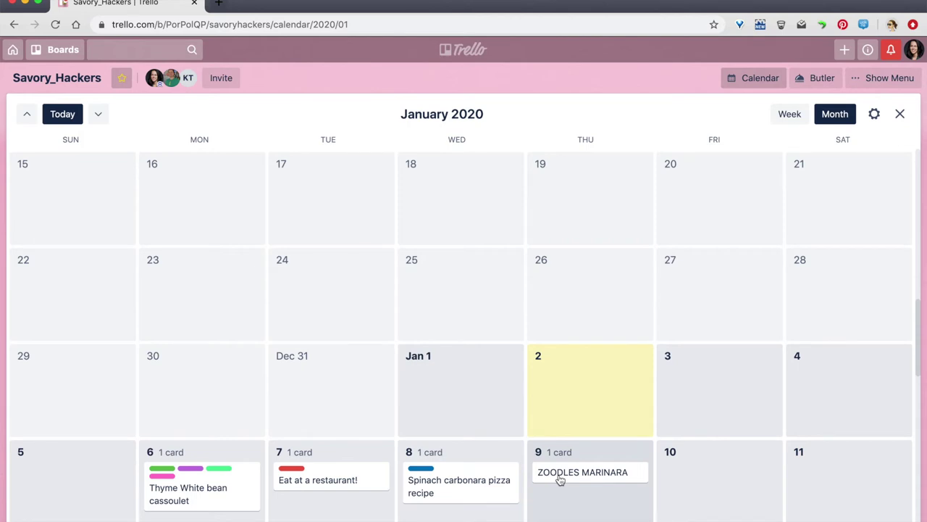
pyautogui.click(875, 115)
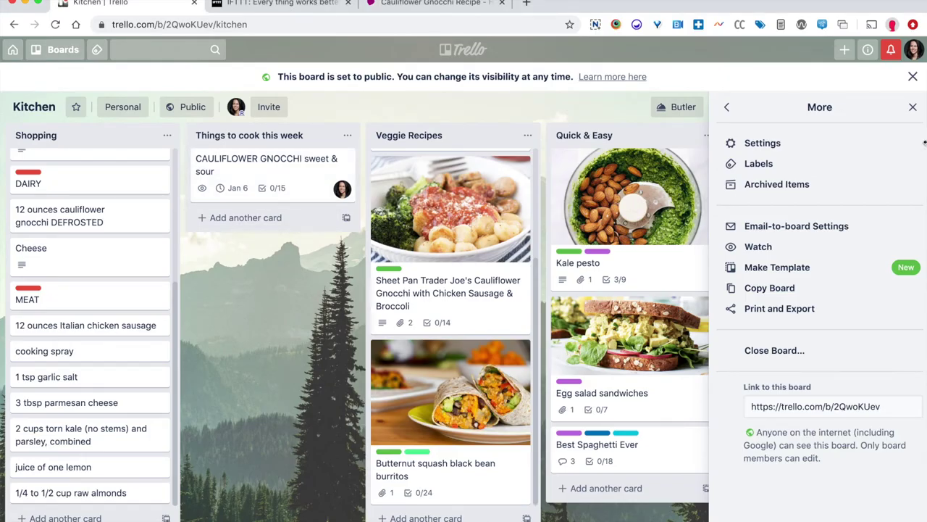
# - Close the board menu and view the Kitchen board's Butler rules
pyautogui.click(912, 106)
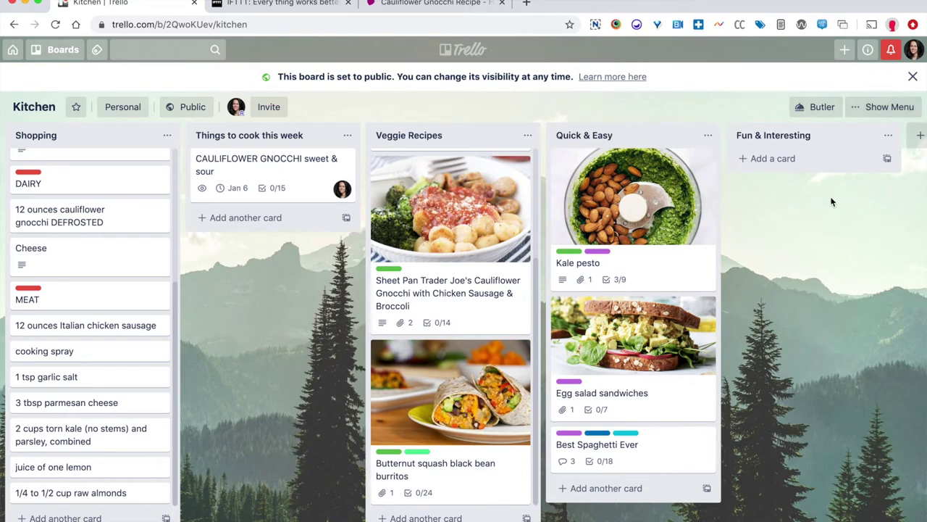
pyautogui.click(821, 109)
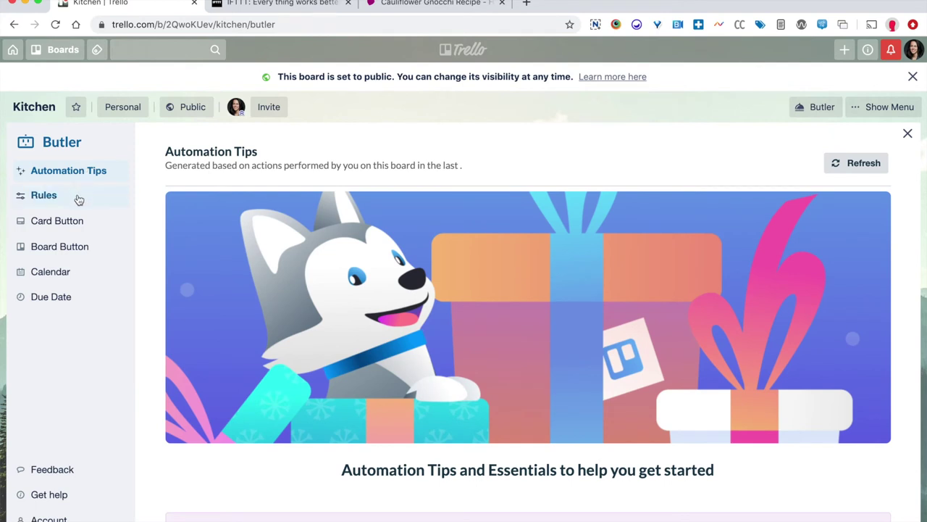
pyautogui.click(78, 199)
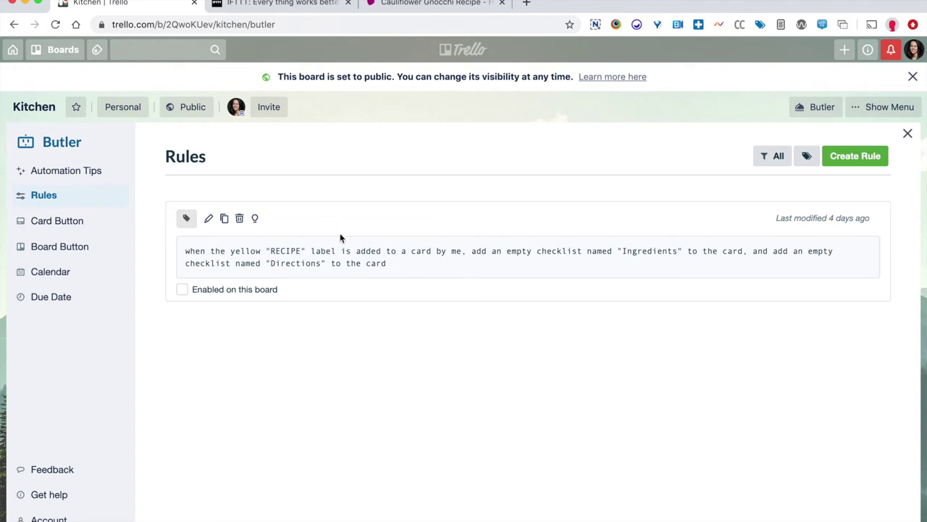
# - Show Butler's Card Buttons list with Cook Monday, Cook Tuesday, New recipe and Shop for ingredients
pyautogui.click(65, 222)
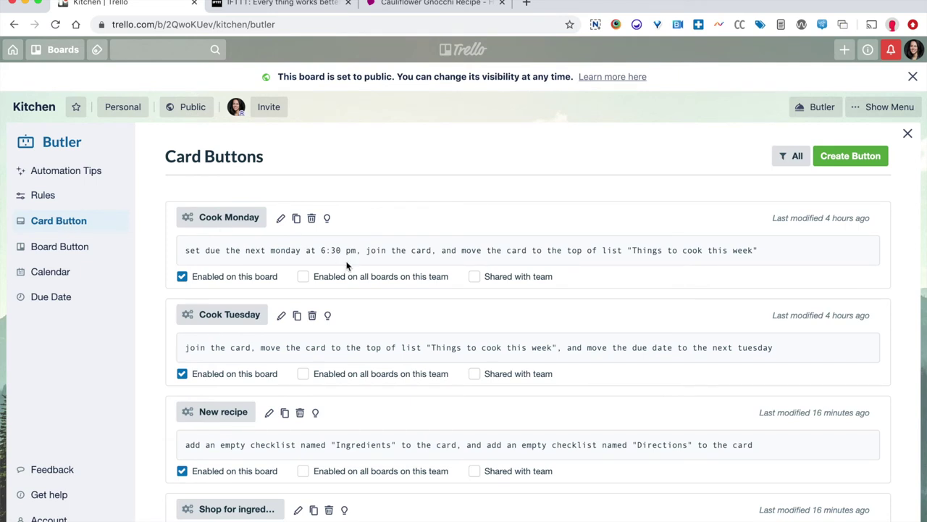
pyautogui.scroll(-2, 346, 266)
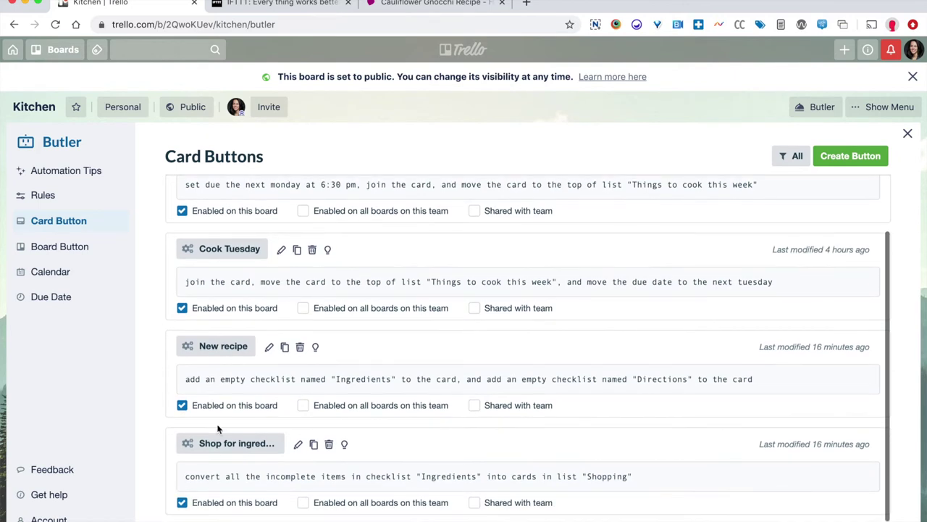
# - Edit the Shop for ingredients button and browse its Cascade actions
pyautogui.click(298, 447)
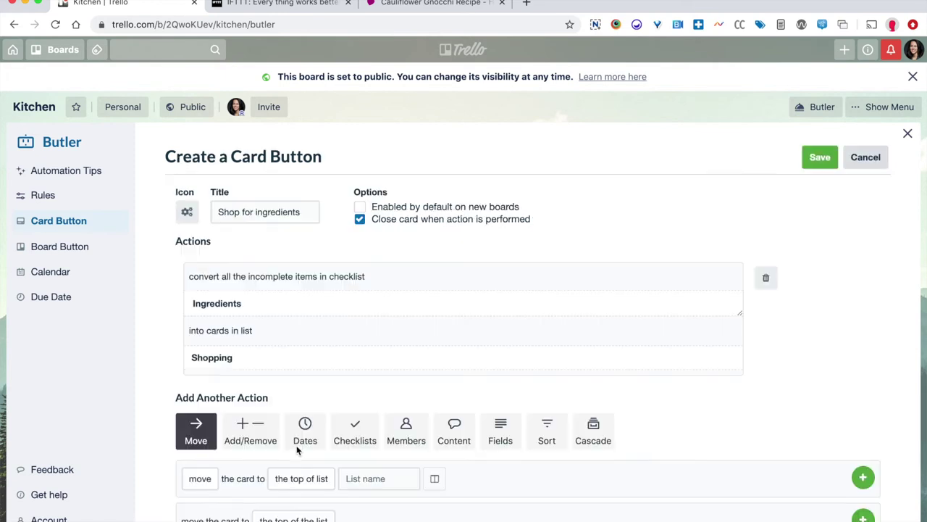
pyautogui.scroll(-2, 297, 449)
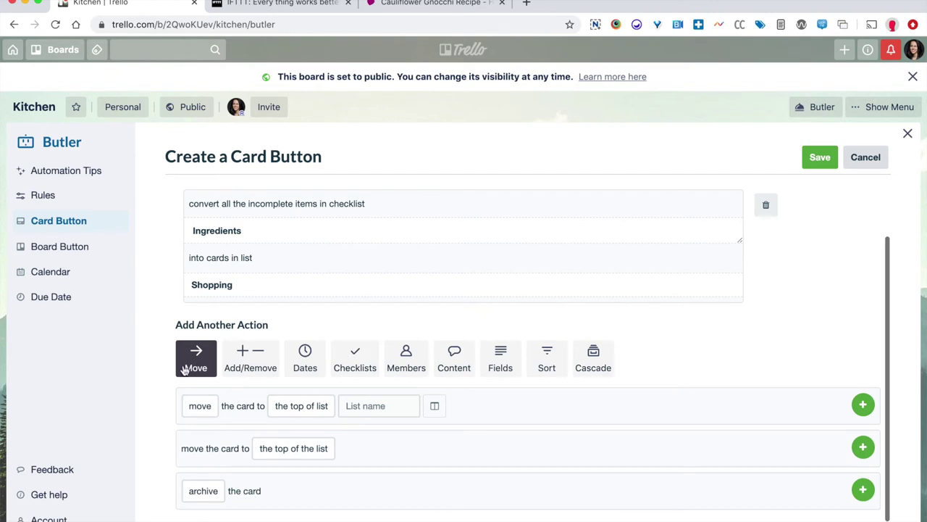
pyautogui.click(598, 367)
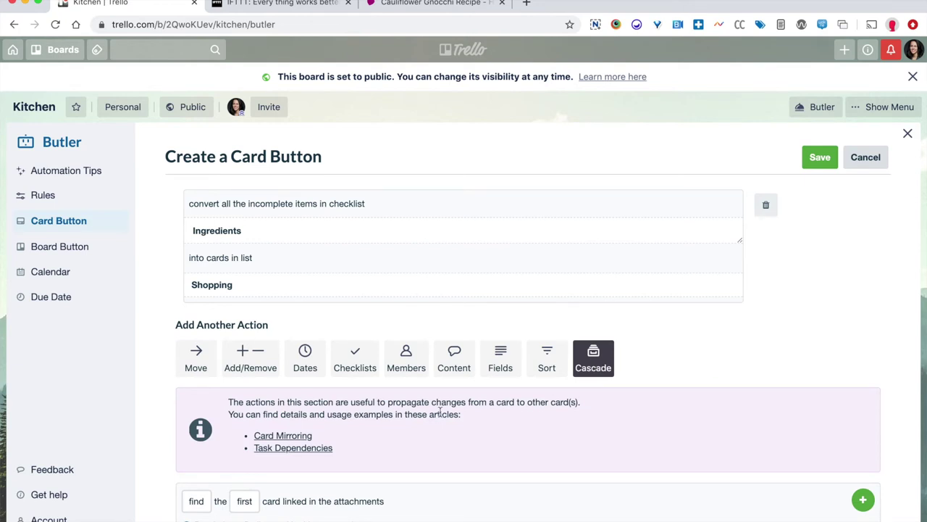
pyautogui.scroll(-8, 440, 411)
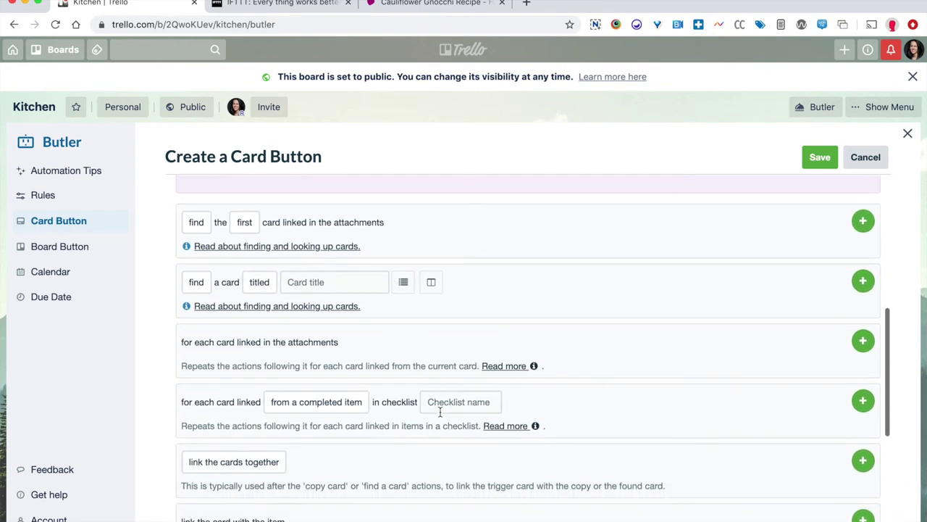
pyautogui.scroll(-2, 440, 411)
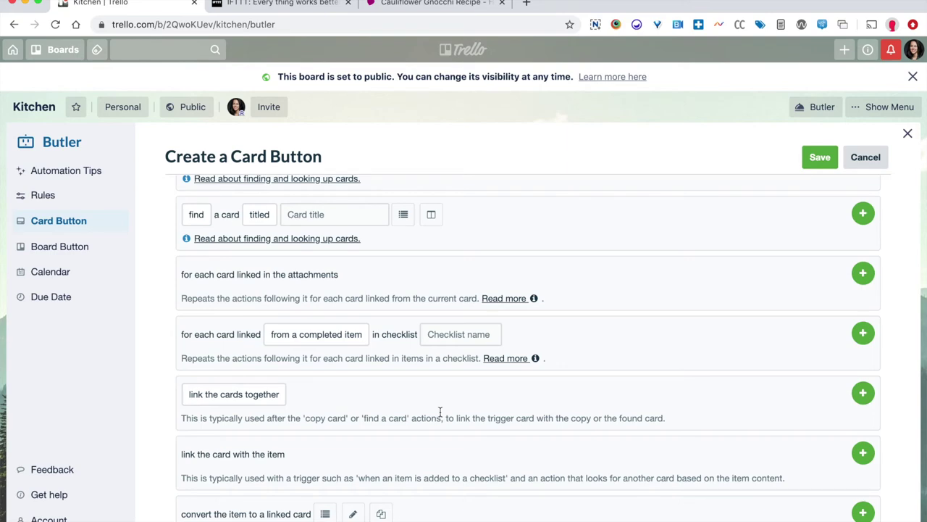
pyautogui.scroll(-4, 439, 411)
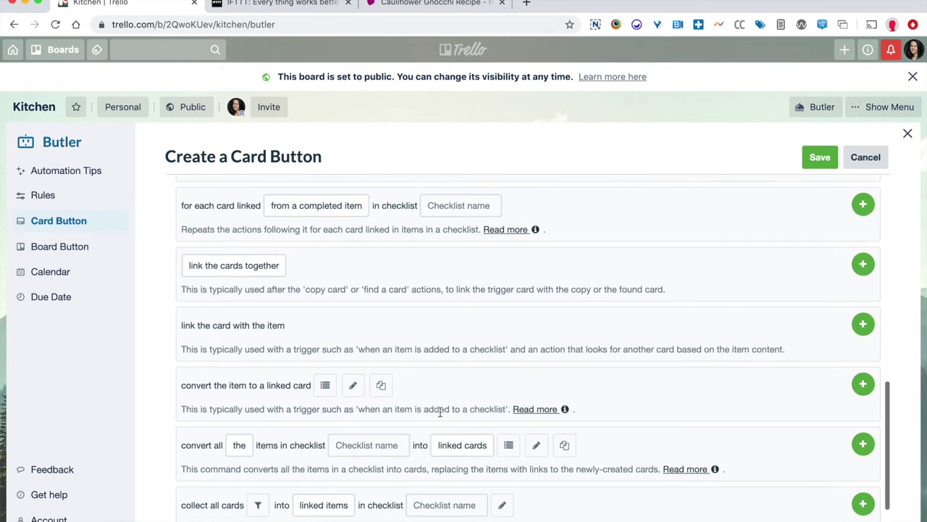
pyautogui.scroll(-1, 440, 411)
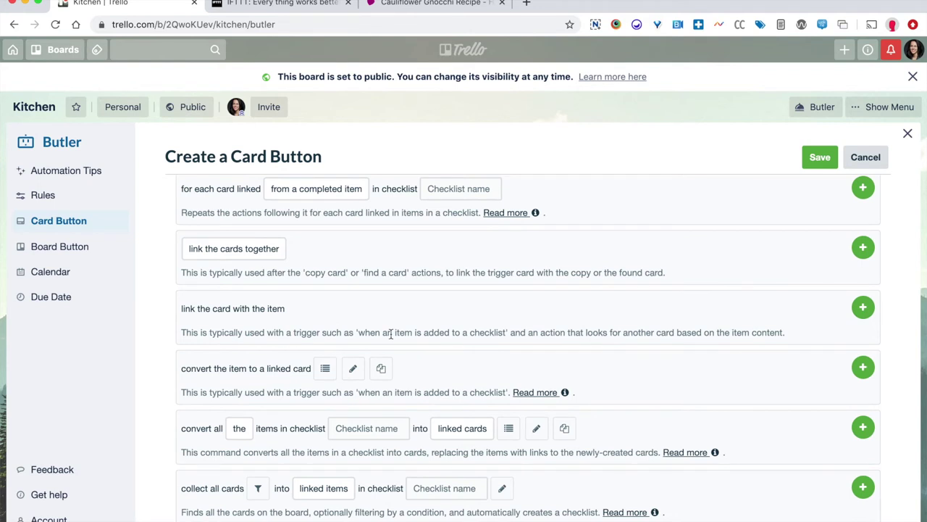
# - Add a convert-all action turning incomplete Ingredients checklist items into plain cards
pyautogui.scroll(-1, 391, 334)
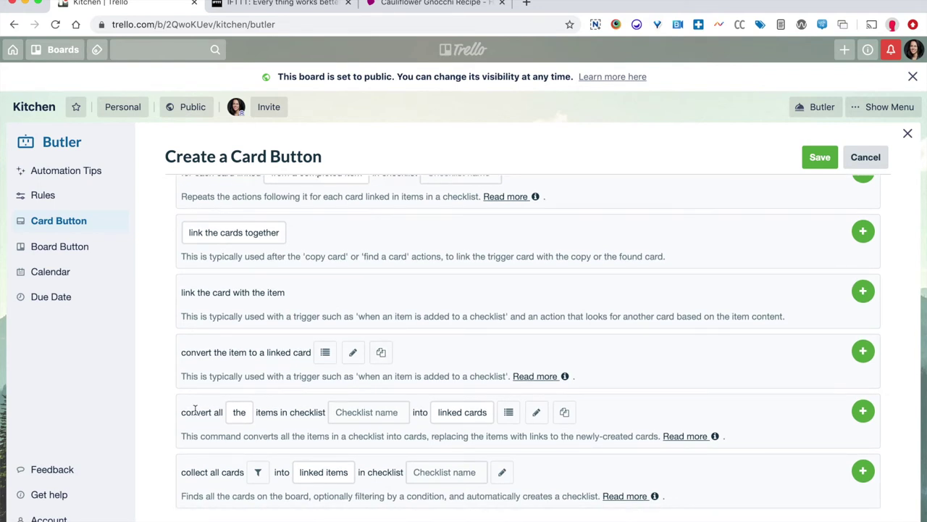
pyautogui.click(237, 417)
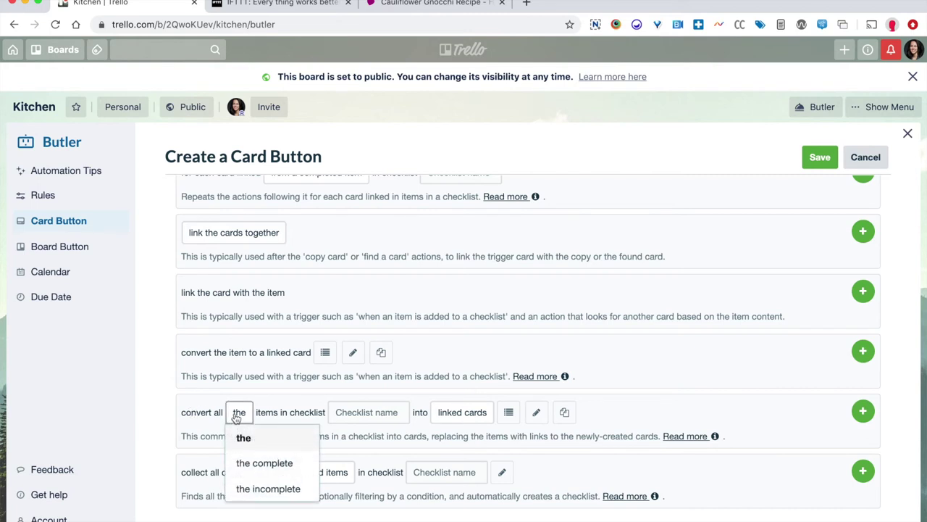
pyautogui.click(284, 490)
pyautogui.click(424, 410)
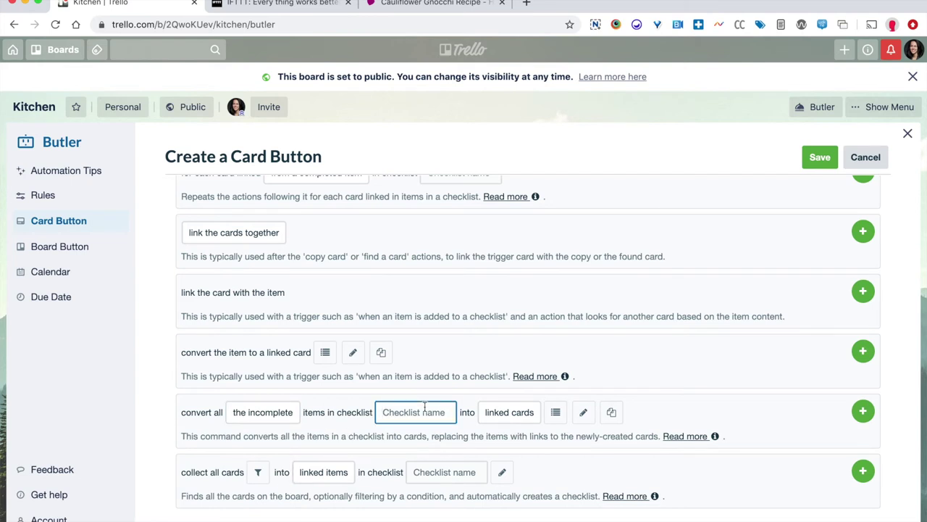
pyautogui.write('Ingredients')
pyautogui.click(509, 412)
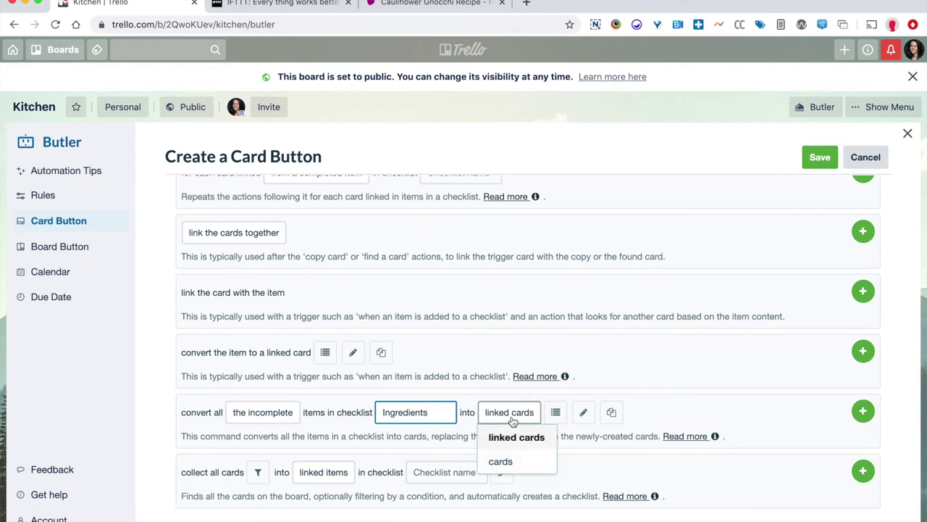
pyautogui.click(522, 463)
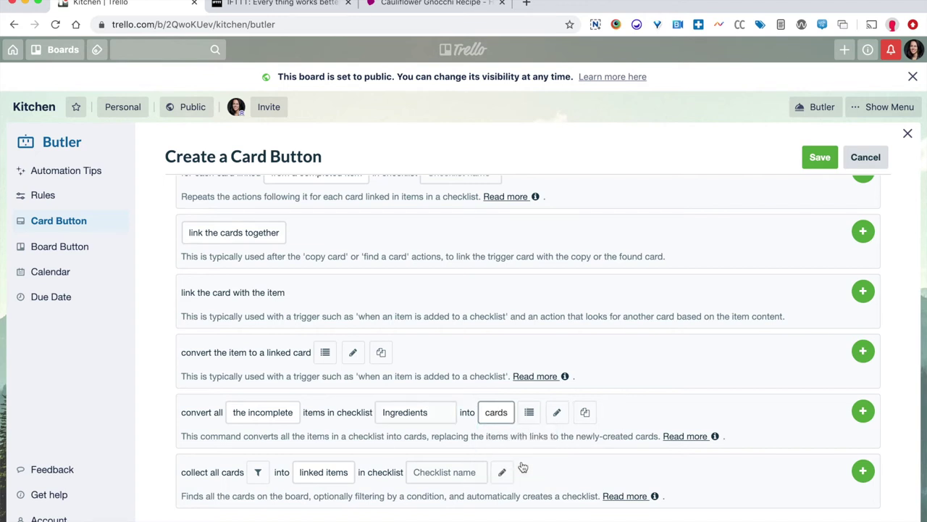
pyautogui.click(556, 413)
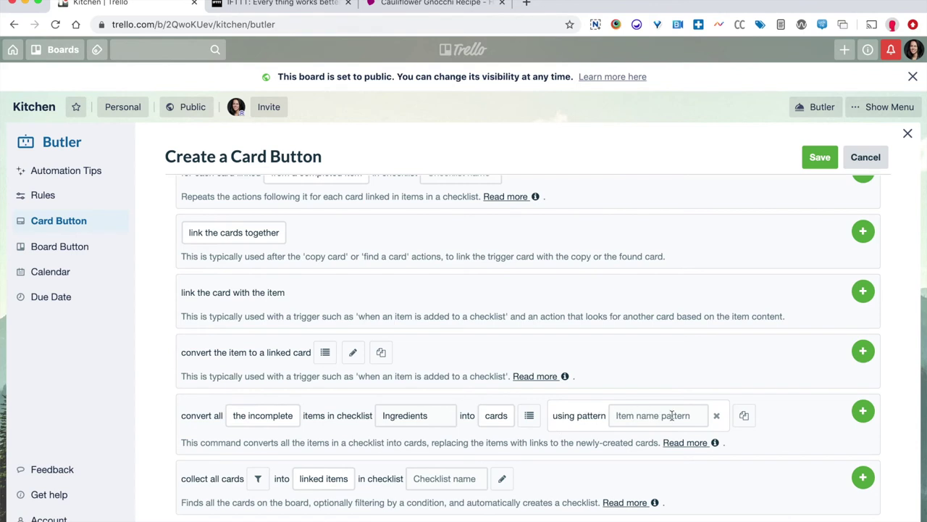
pyautogui.click(716, 416)
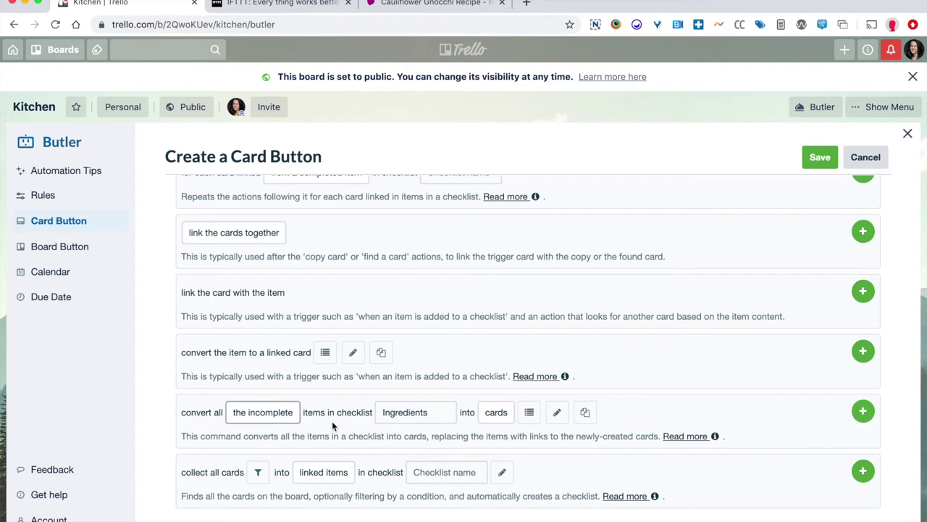
pyautogui.click(864, 411)
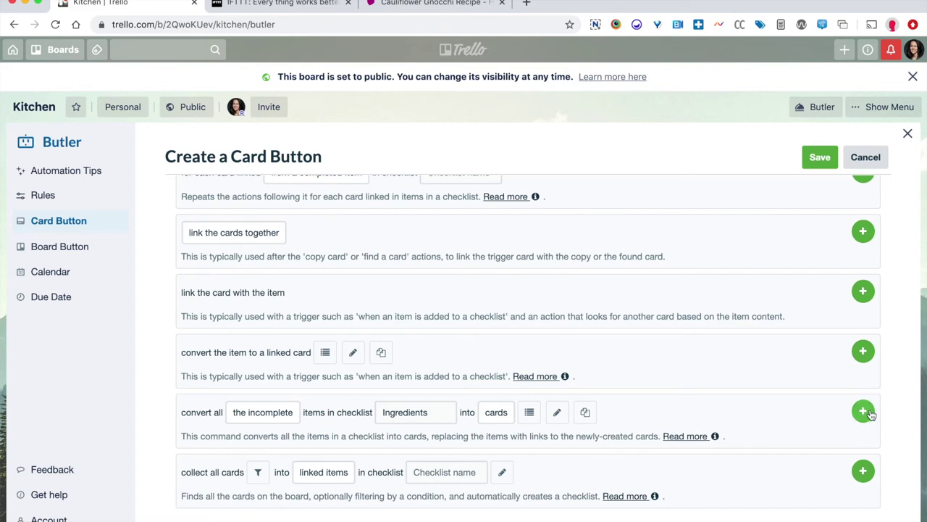
# - Add the convert action with target list Shopping to the button
pyautogui.scroll(3, 496, 326)
pyautogui.scroll(10, 496, 326)
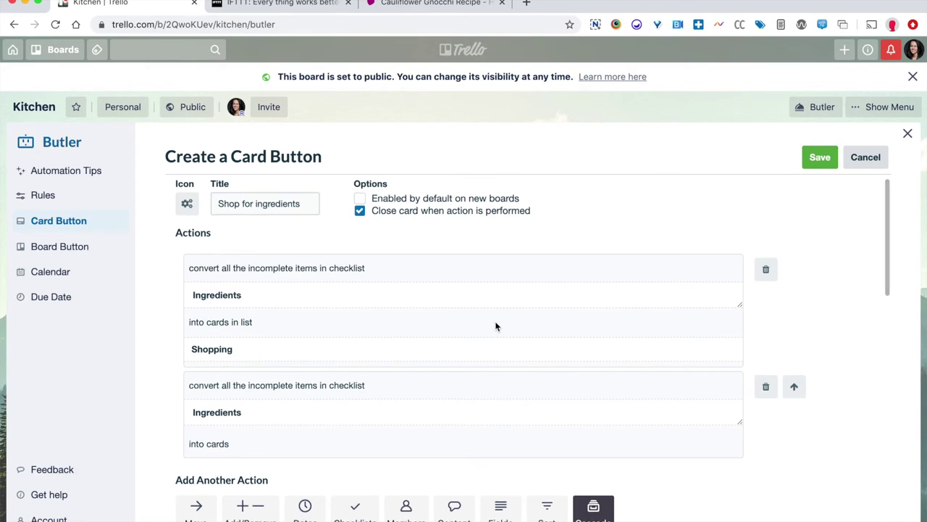
pyautogui.scroll(-10, 496, 326)
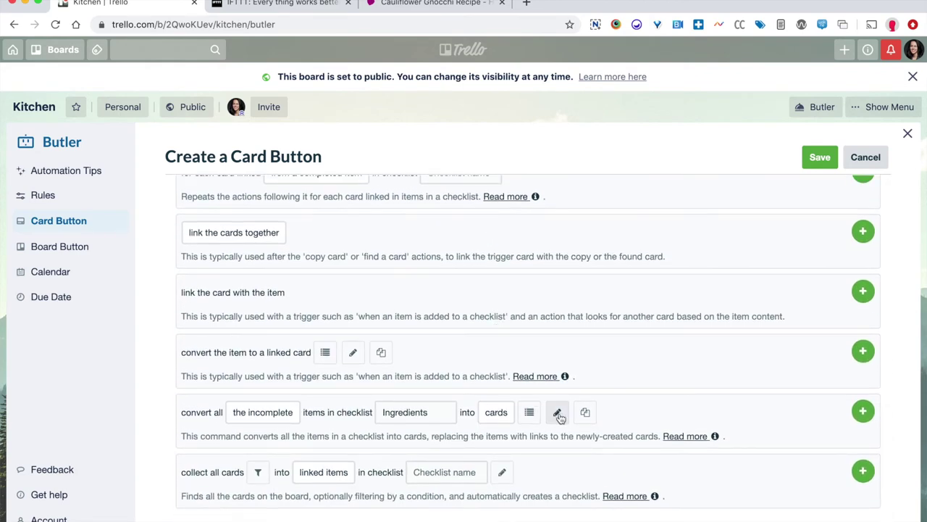
pyautogui.click(530, 412)
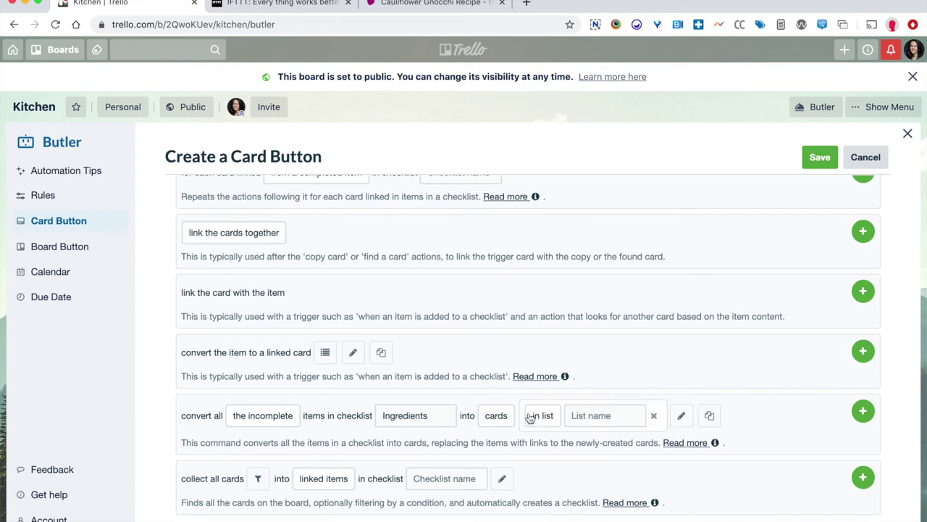
pyautogui.click(530, 417)
pyautogui.click(590, 415)
pyautogui.write('She')
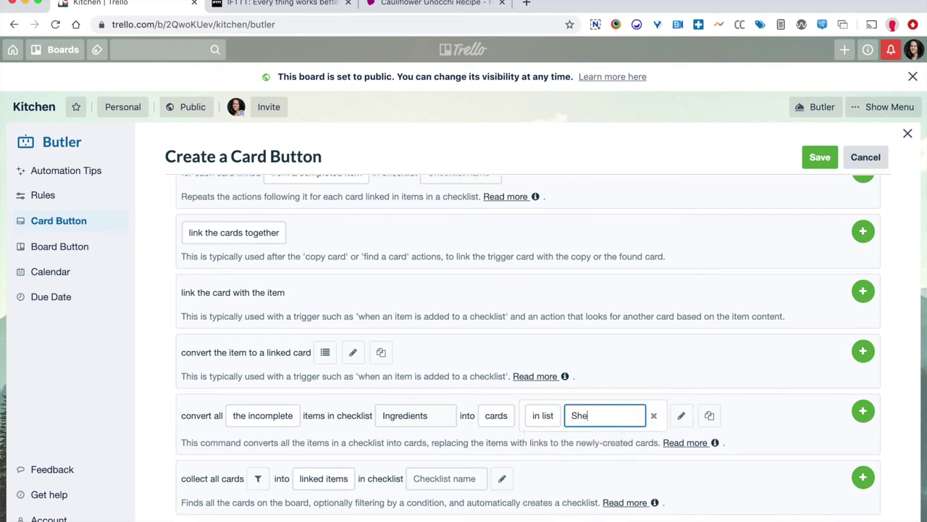
pyautogui.press('BackSpace')
pyautogui.write('opping')
pyautogui.click(862, 410)
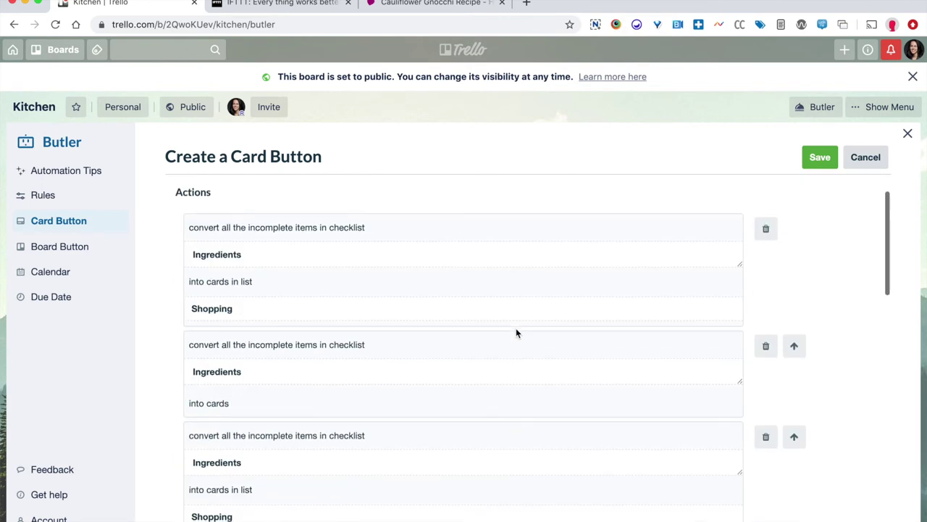
# - Delete the two duplicate convert actions and save the Shop for ingredients button
pyautogui.click(765, 346)
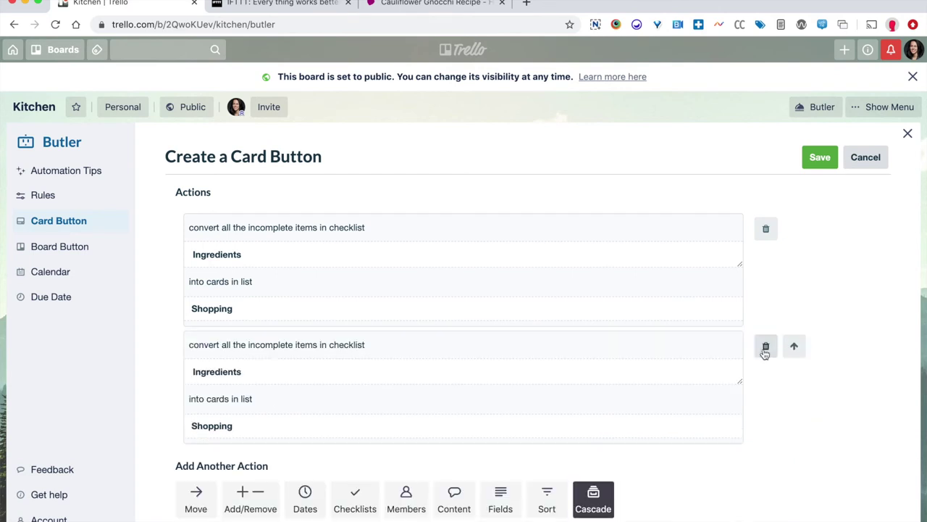
pyautogui.click(765, 347)
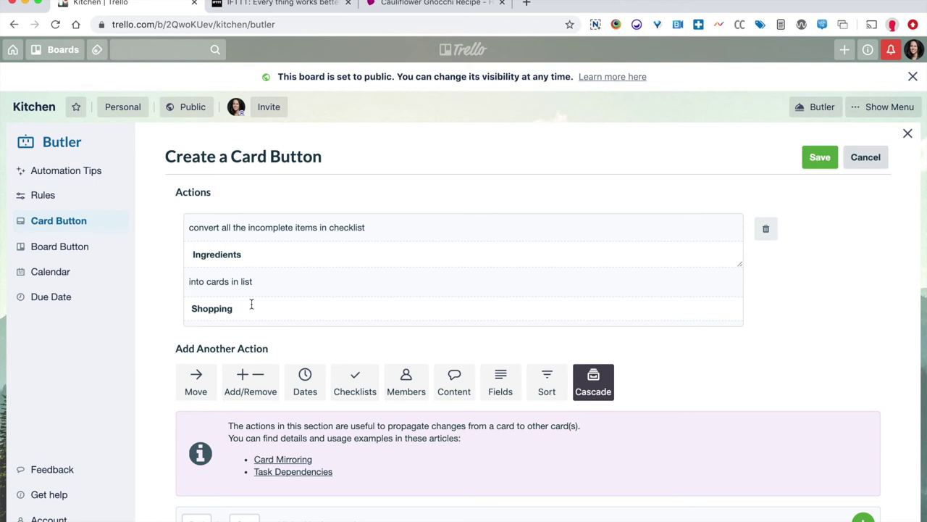
pyautogui.click(821, 157)
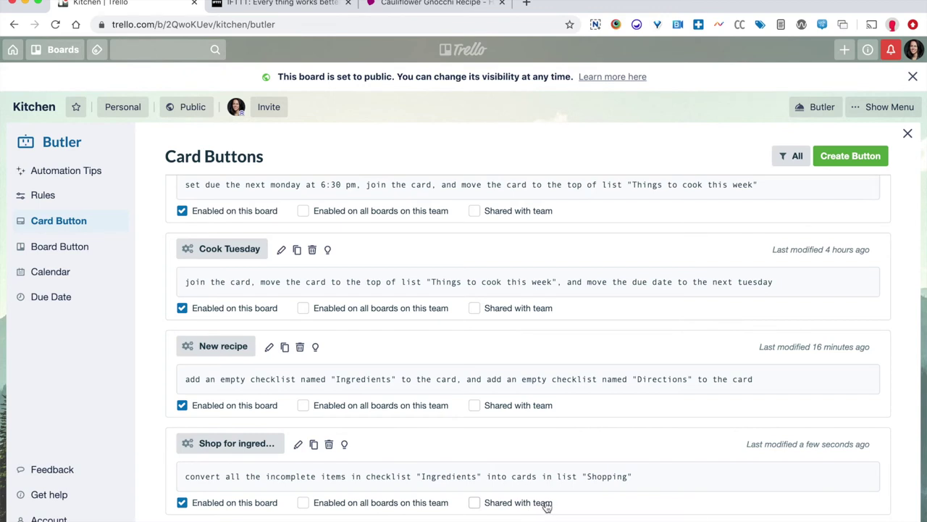
# - Review the New recipe button's Ingredients and Directions checklist actions, then close the form without saving
pyautogui.scroll(1, 420, 412)
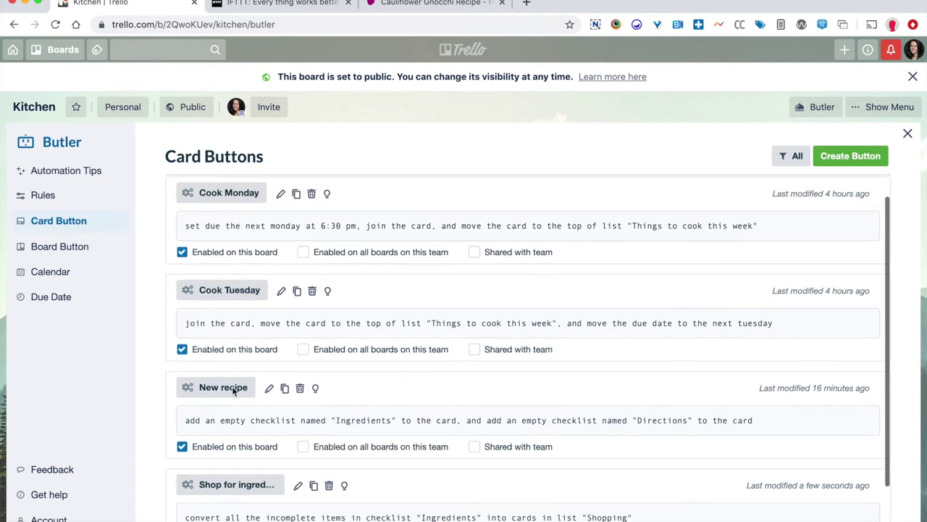
pyautogui.click(269, 387)
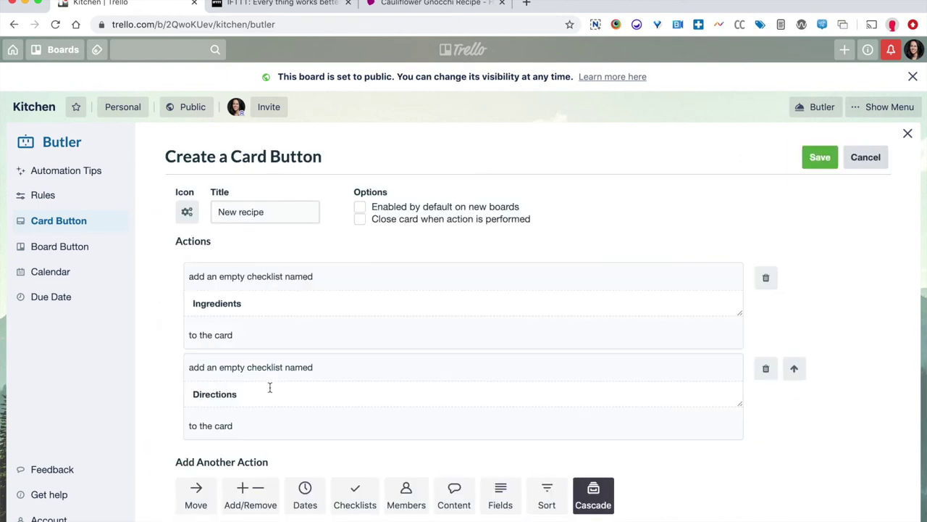
pyautogui.scroll(-3, 269, 387)
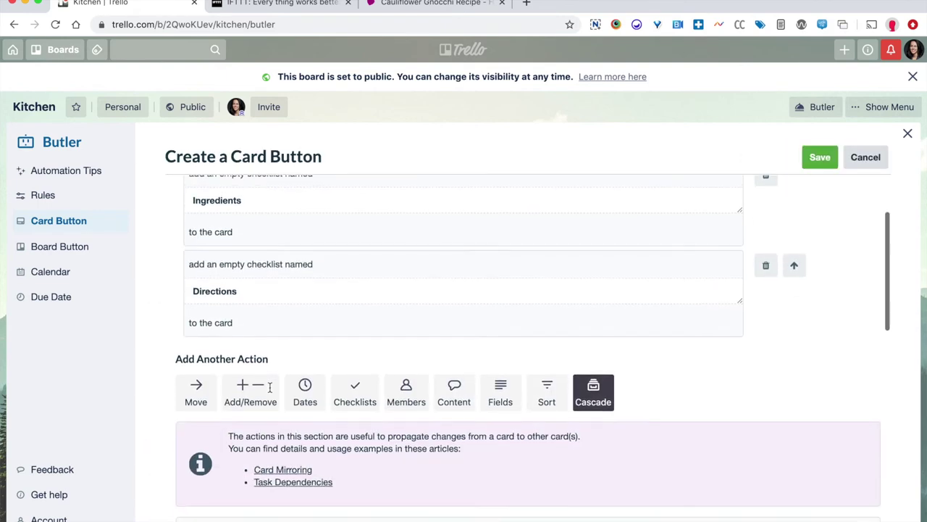
pyautogui.click(346, 393)
pyautogui.scroll(-3, 346, 393)
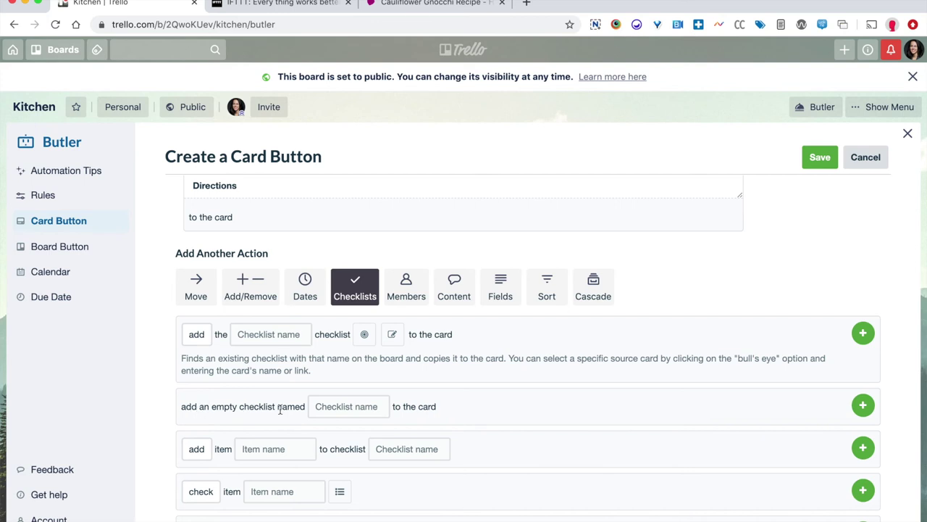
pyautogui.scroll(5, 327, 403)
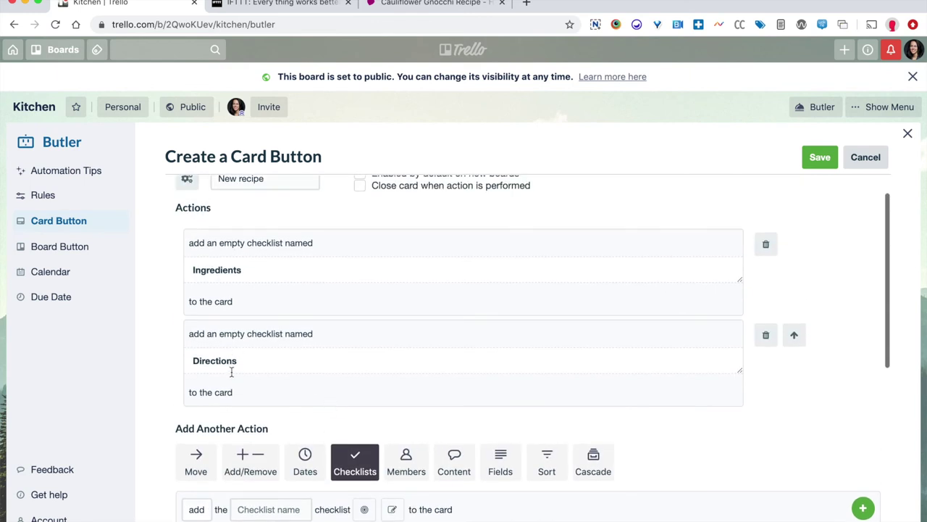
pyautogui.scroll(1, 240, 377)
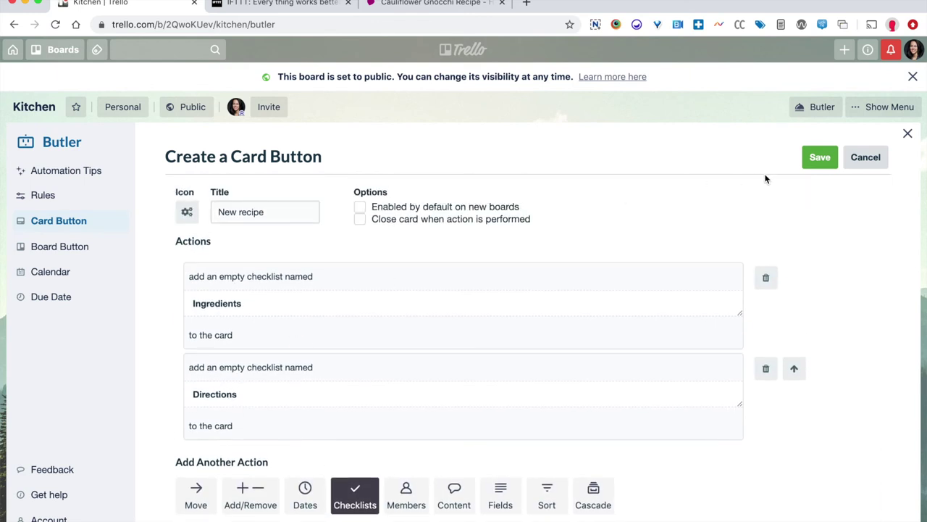
pyautogui.click(870, 160)
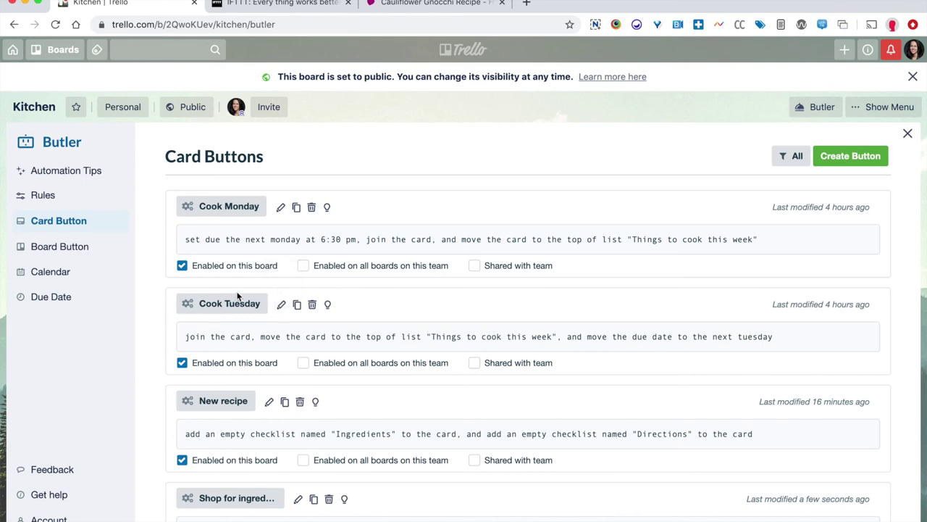
# - Open the Cook Tuesday card button for editing
pyautogui.click(281, 305)
# - Prepare a Dates set-due action for the next Monday at 6:30 pm
pyautogui.scroll(-3, 279, 305)
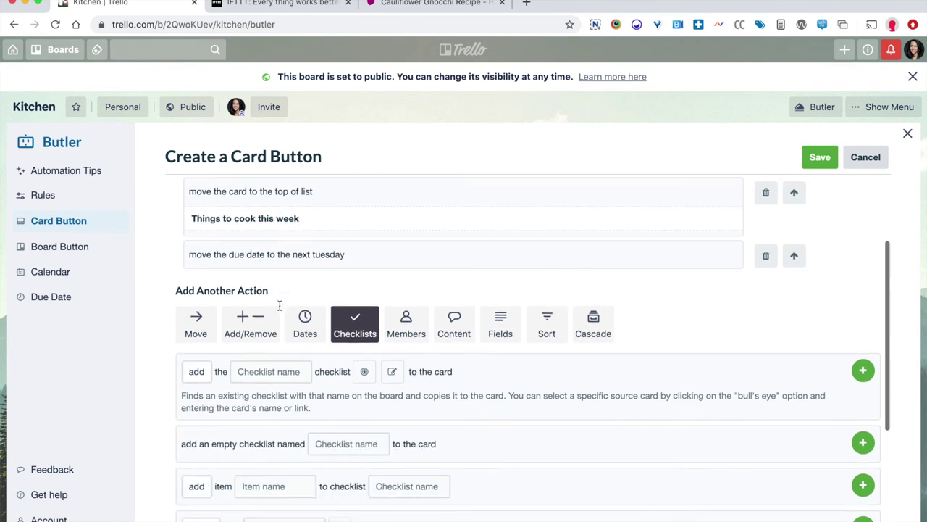
pyautogui.click(304, 324)
pyautogui.scroll(-1, 303, 329)
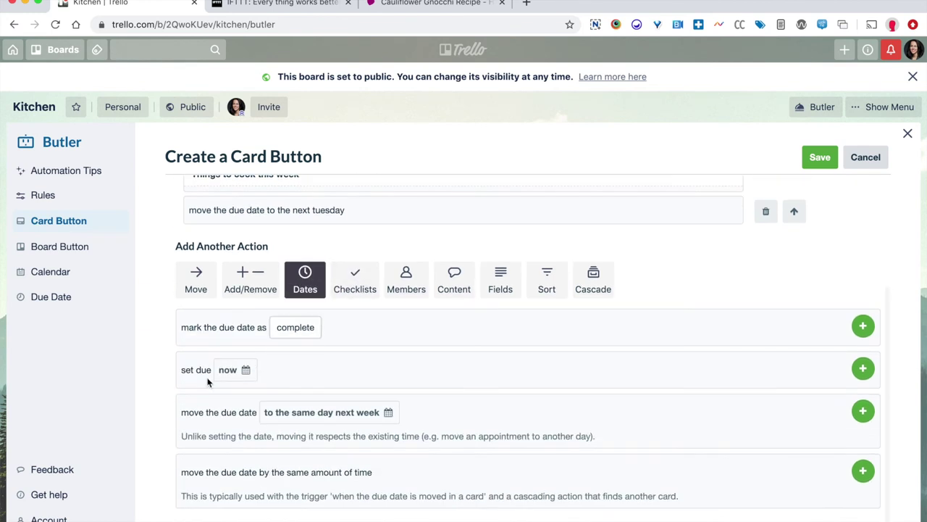
pyautogui.click(245, 370)
pyautogui.scroll(-2, 244, 373)
pyautogui.click(245, 423)
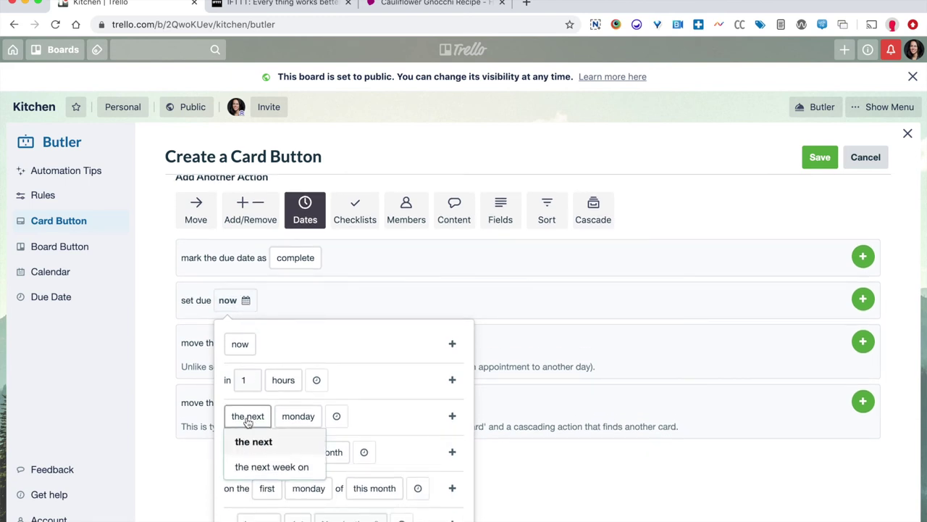
pyautogui.click(300, 419)
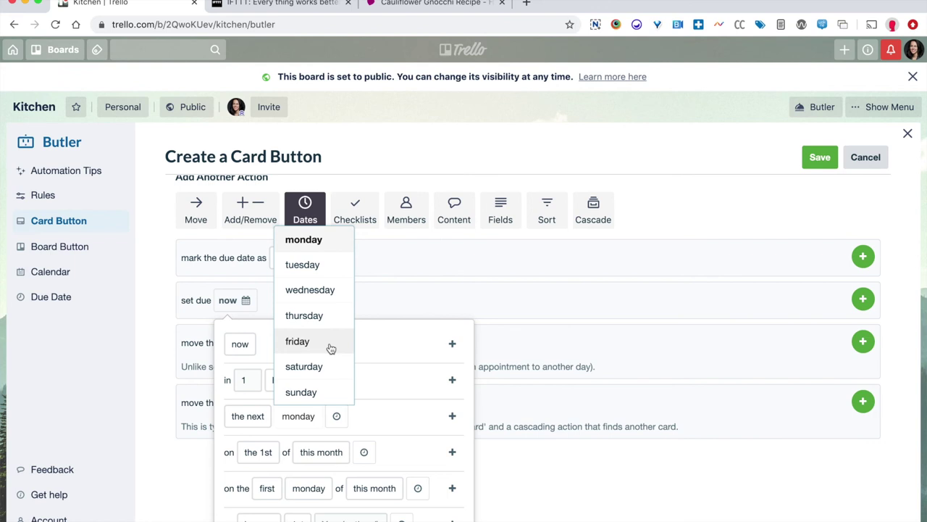
pyautogui.click(337, 425)
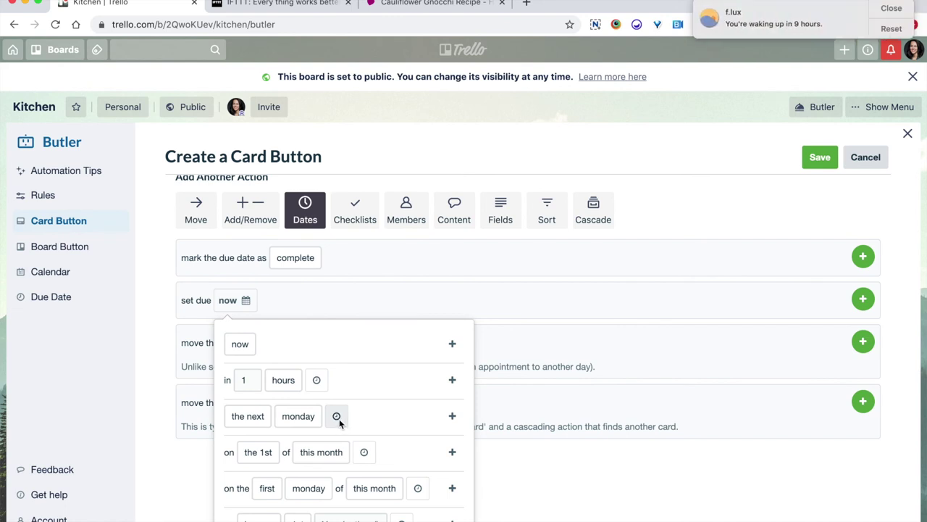
pyautogui.click(337, 417)
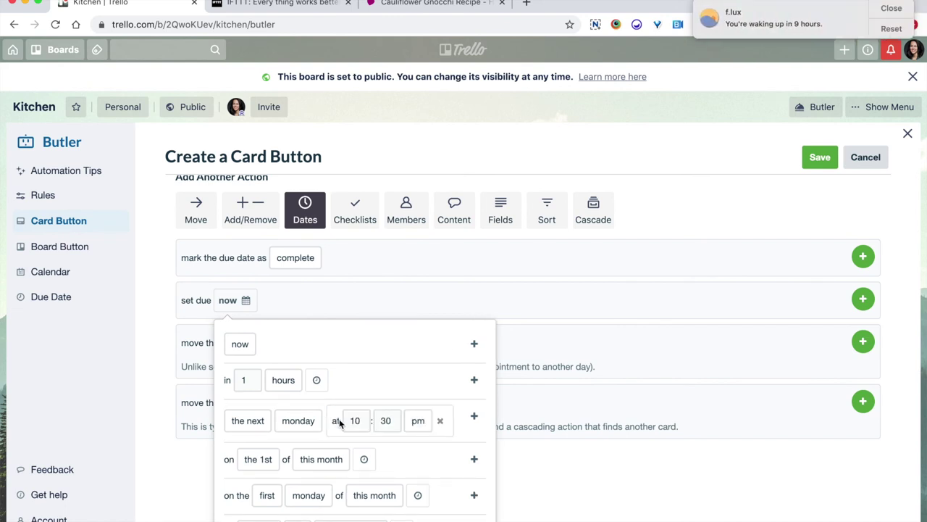
pyautogui.click(365, 421)
pyautogui.write('6')
pyautogui.click(247, 421)
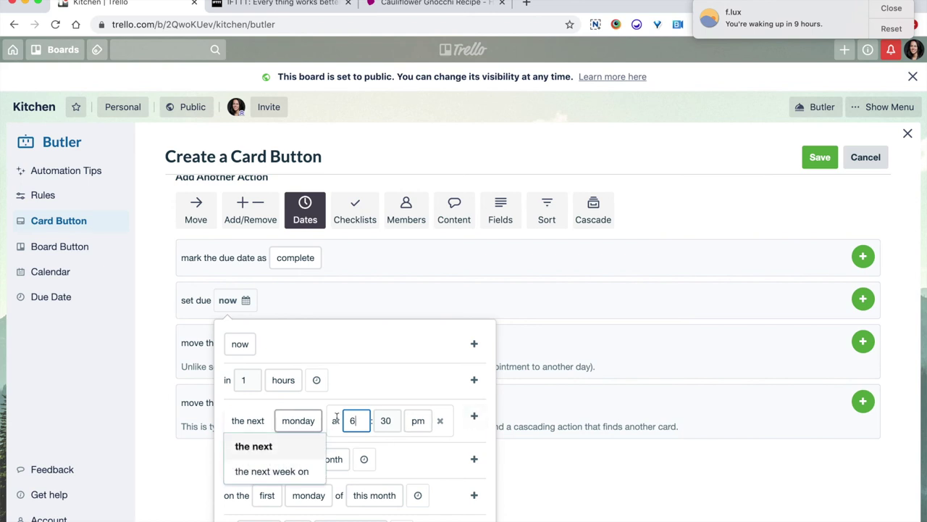
pyautogui.click(475, 417)
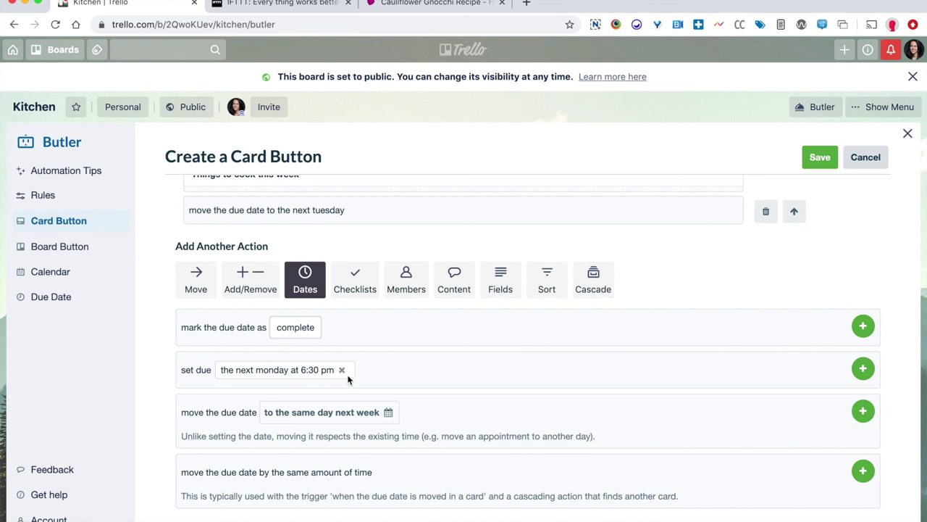
# - Add the next-Monday 6:30 pm set-due action to Cook Tuesday, then remove it again
pyautogui.click(868, 371)
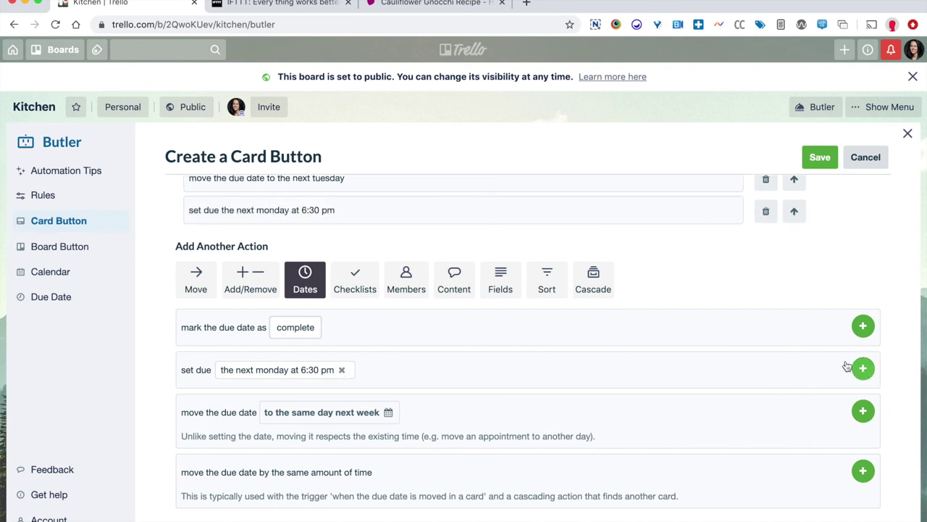
pyautogui.scroll(3, 603, 314)
pyautogui.rightClick(602, 314)
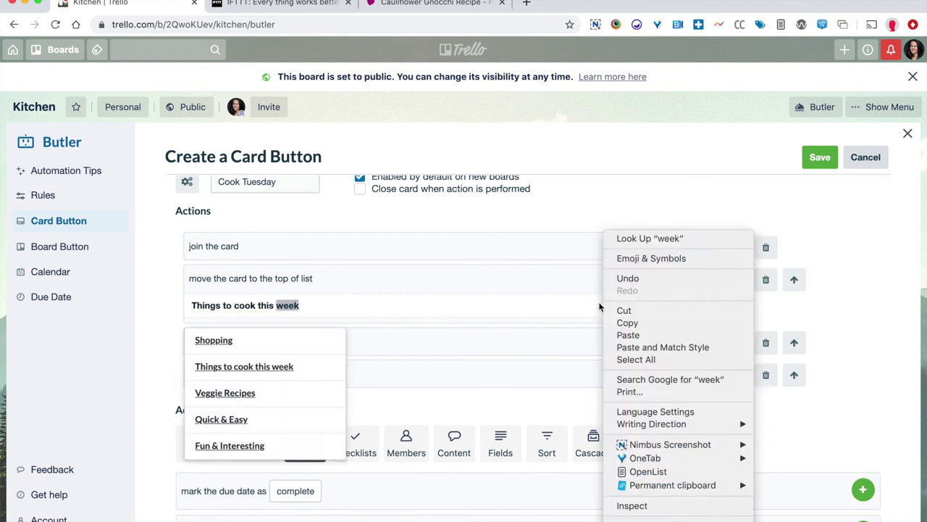
pyautogui.press('Escape')
pyautogui.click(561, 304)
pyautogui.click(907, 337)
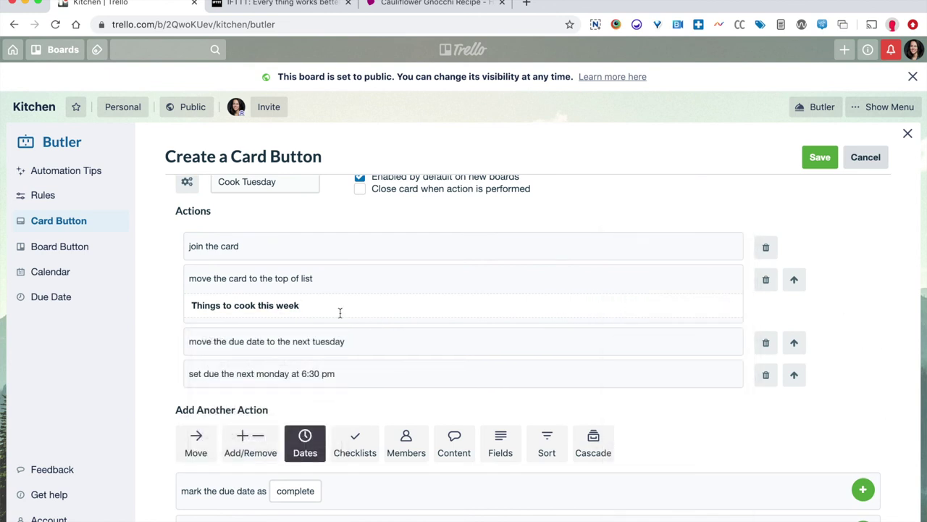
pyautogui.click(767, 375)
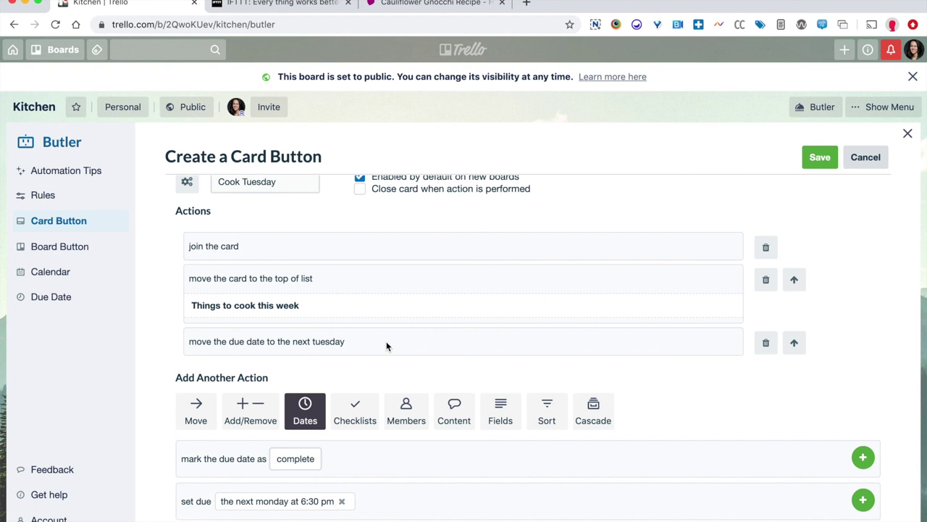
# - Re-add the set-due action and delete the move-due-date-to-next-tuesday action
pyautogui.scroll(-2, 331, 414)
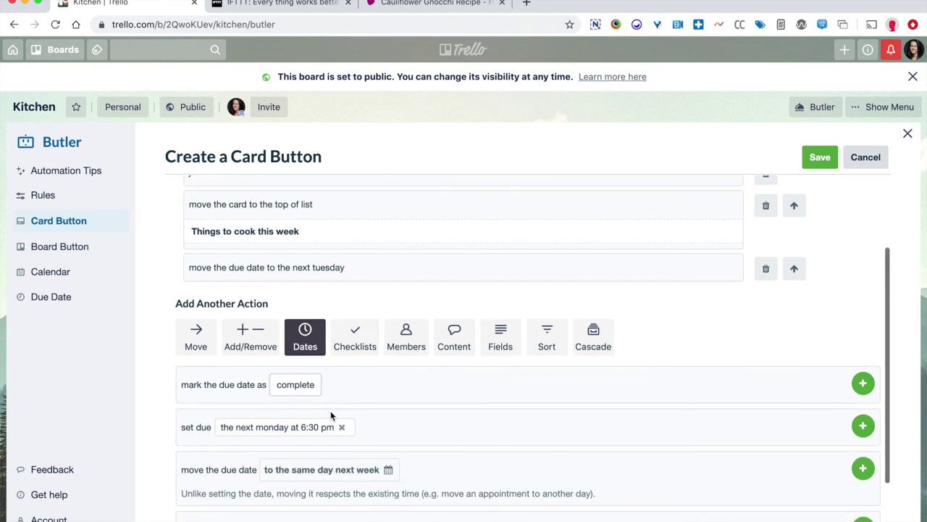
pyautogui.click(863, 425)
pyautogui.click(767, 268)
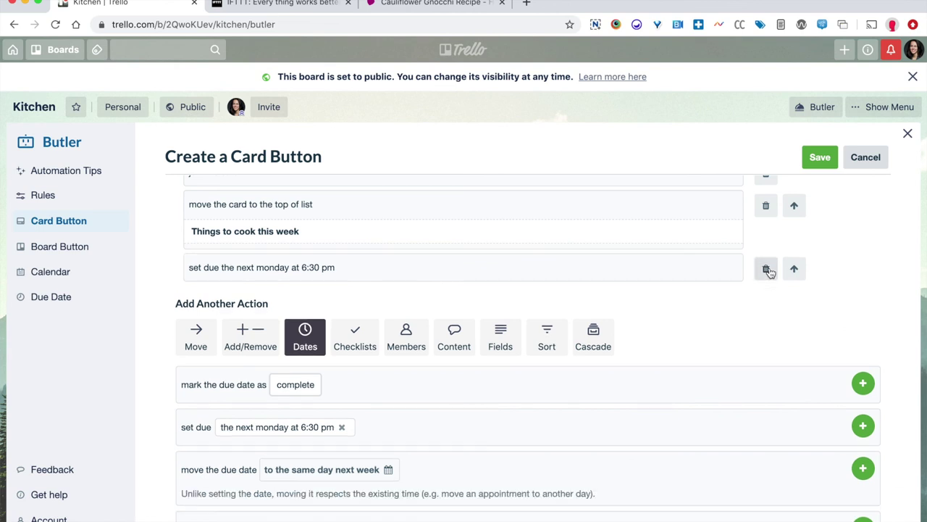
pyautogui.scroll(3, 451, 293)
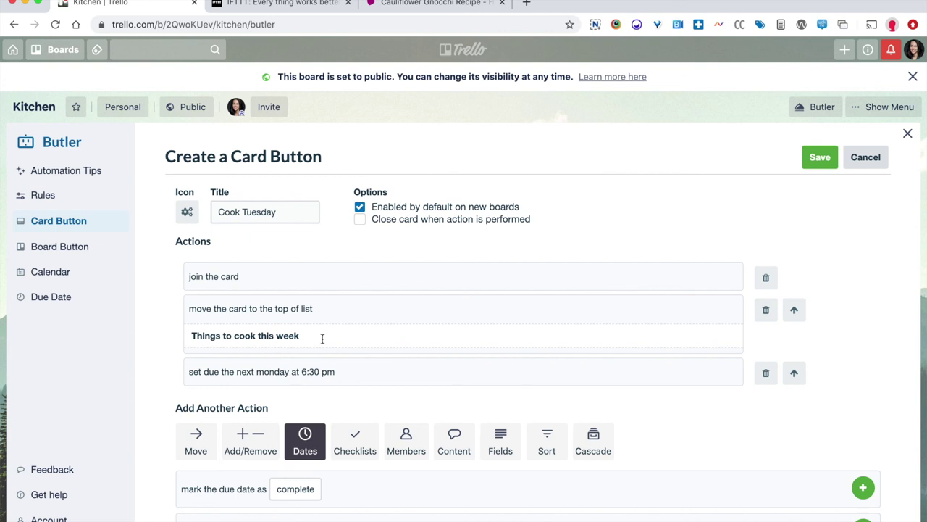
pyautogui.click(196, 443)
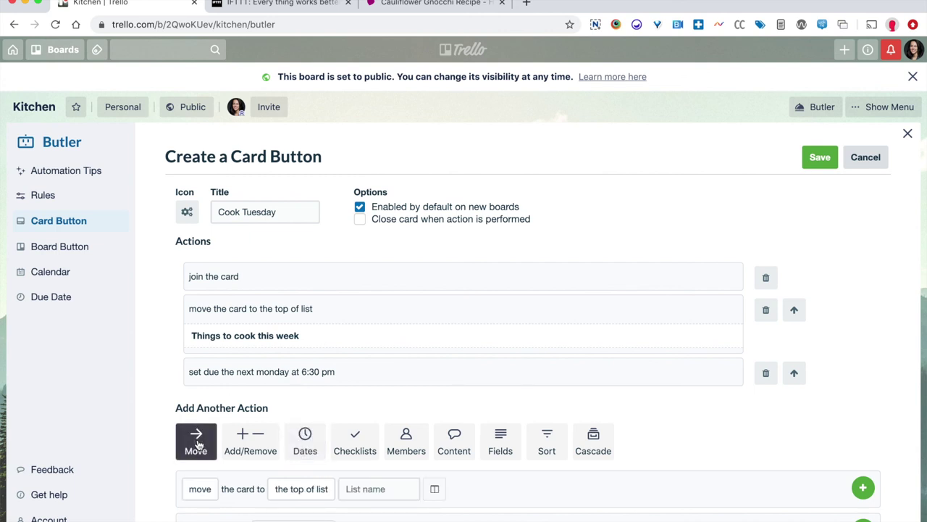
# - Browse the Move and Members action options, then close the Cook Tuesday editor unsaved
pyautogui.click(381, 489)
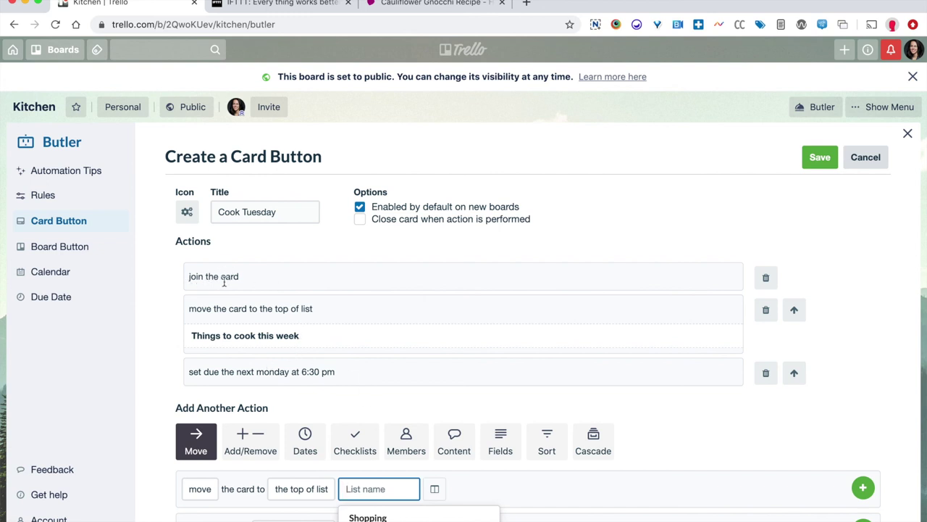
pyautogui.click(409, 442)
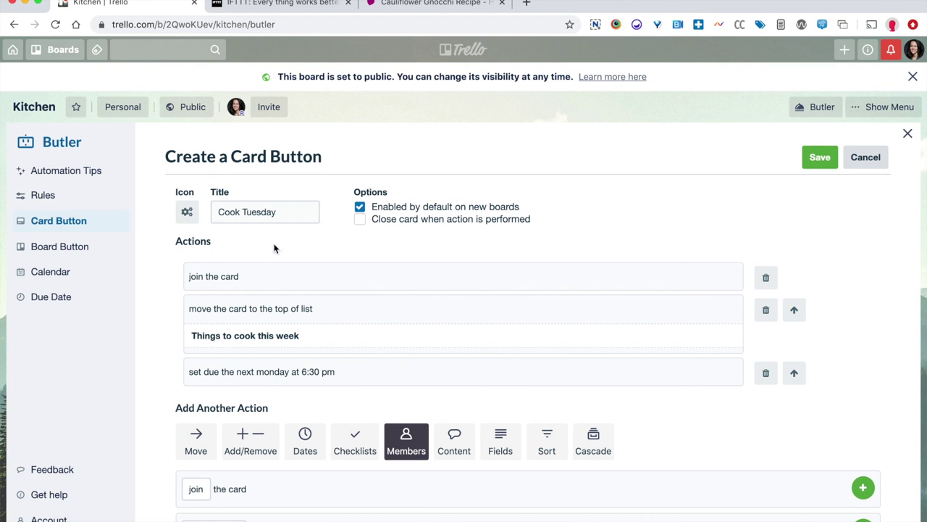
pyautogui.click(863, 157)
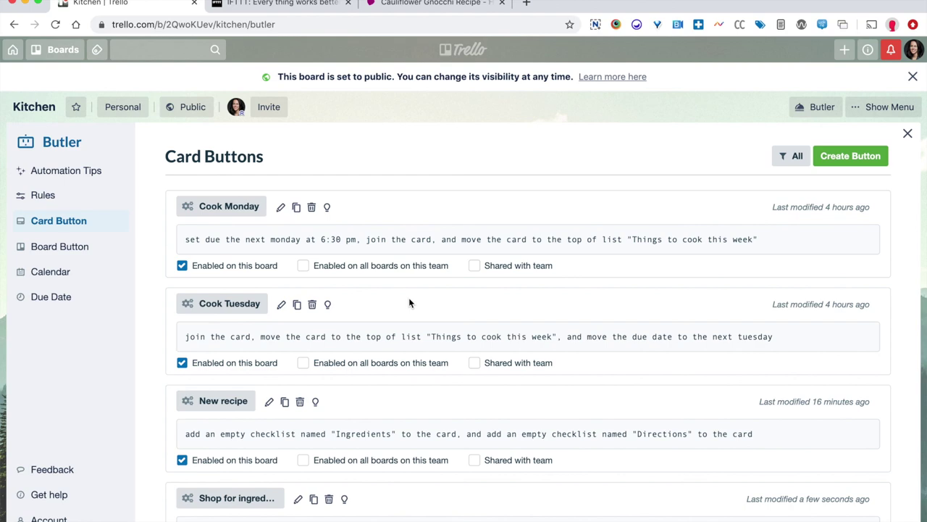
# - Toggle off the Butler panel from the board header to see the Kitchen lists
pyautogui.click(818, 107)
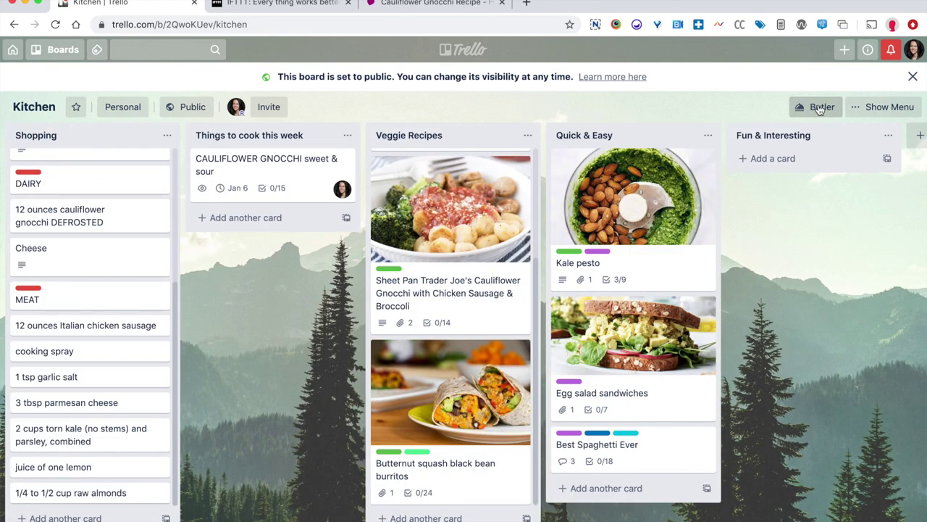